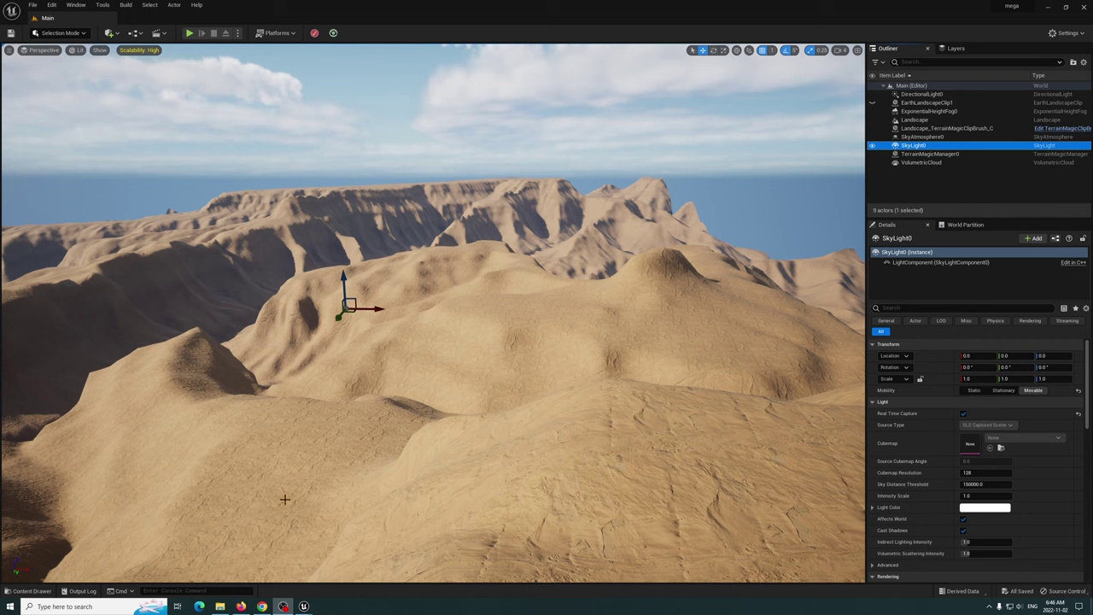
# Open Quixel Bridge, enlarge its window and open the Xeric Shrublands collection
pyautogui.click(29, 590)
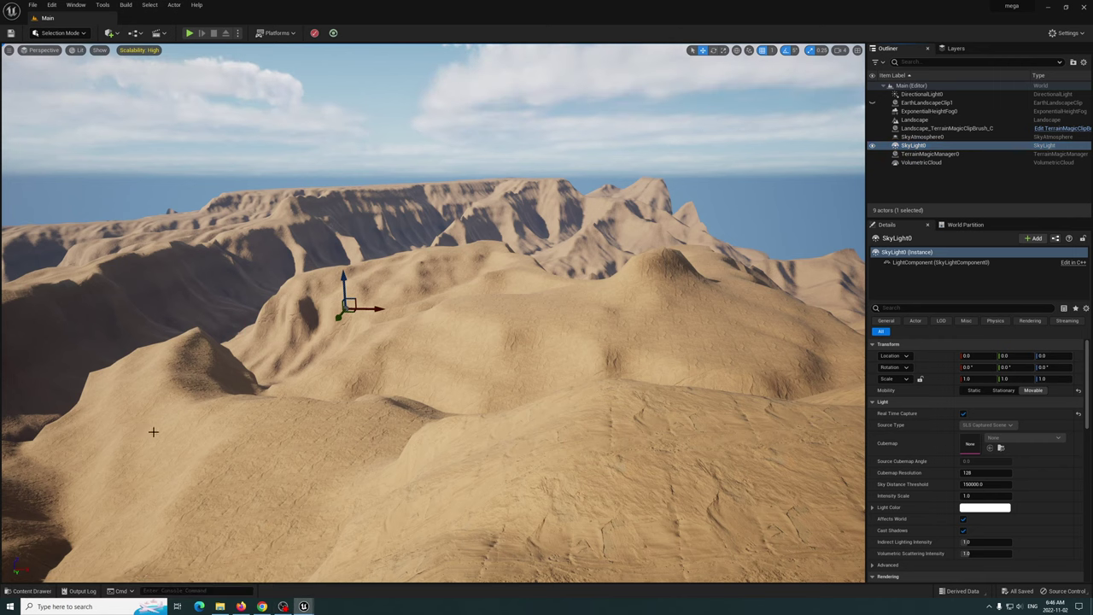
pyautogui.moveTo(302, 604)
pyautogui.click(343, 573)
pyautogui.click(260, 576)
pyautogui.moveTo(413, 155); pyautogui.dragTo(375, 95)
pyautogui.moveTo(762, 467); pyautogui.dragTo(814, 505)
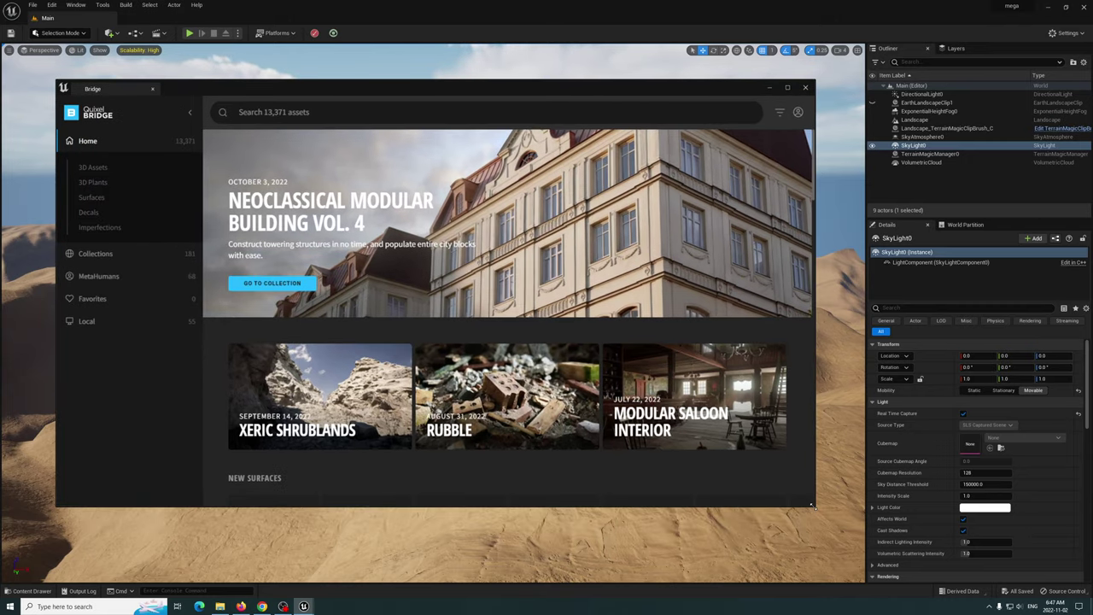
pyautogui.click(313, 369)
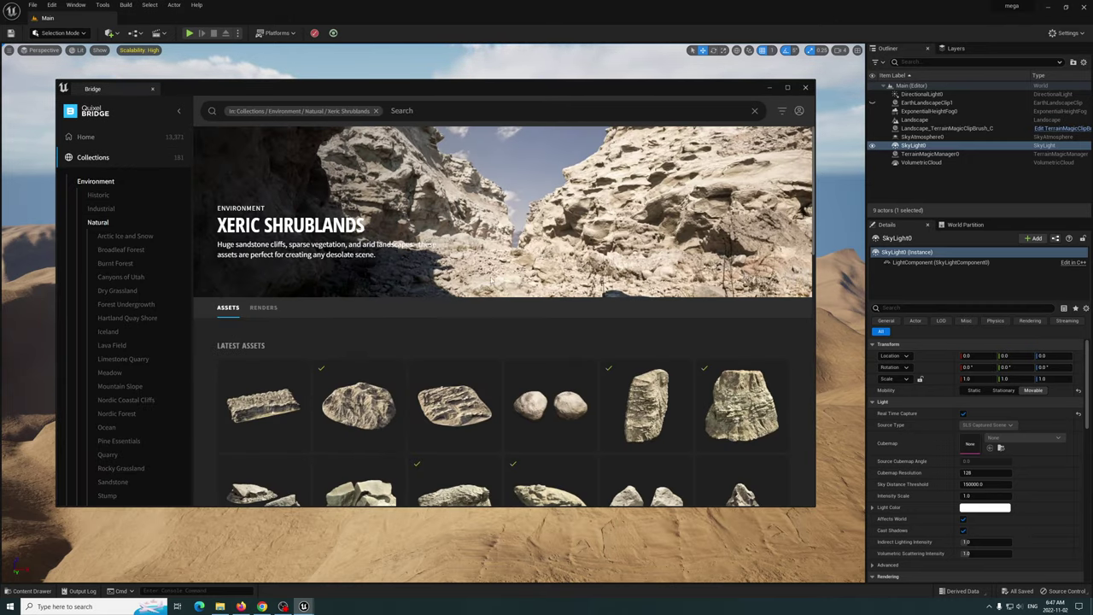
# Place the Sandstone Rocky Ground asset from the collection onto the landscape and close Bridge
pyautogui.scroll(-2, 353, 343)
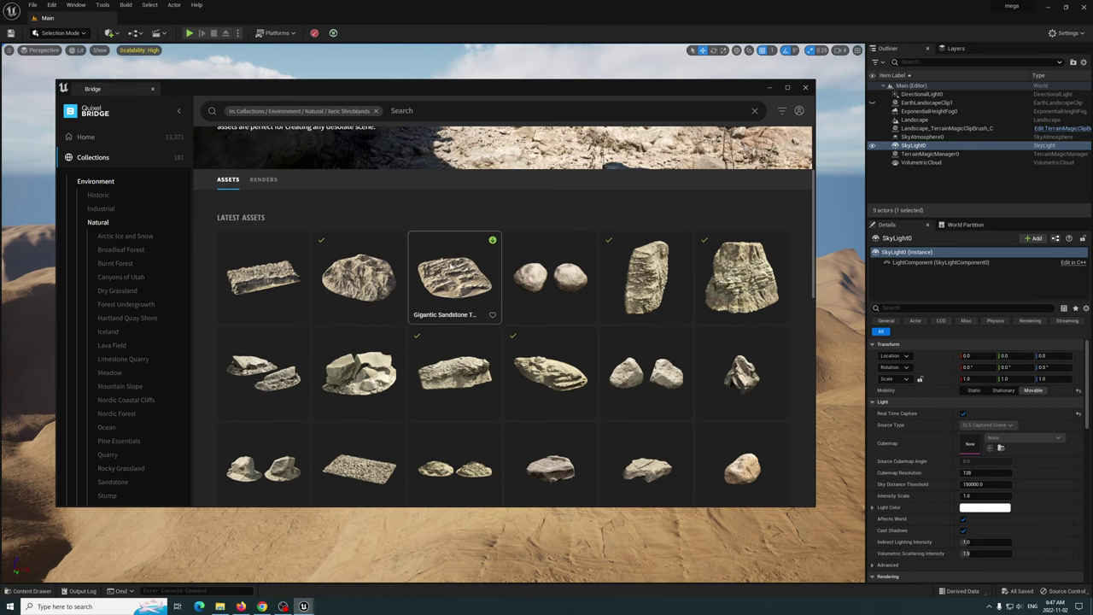
pyautogui.scroll(-1, 649, 282)
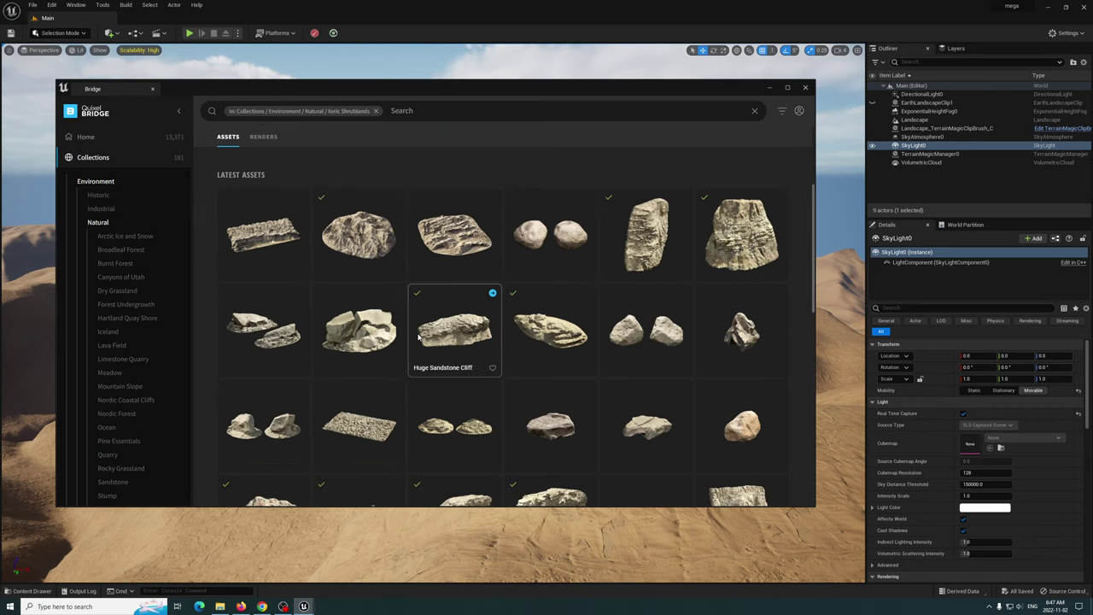
pyautogui.click(547, 339)
pyautogui.moveTo(555, 88); pyautogui.dragTo(780, 237)
pyautogui.moveTo(811, 442); pyautogui.dragTo(273, 447)
pyautogui.click(1032, 232)
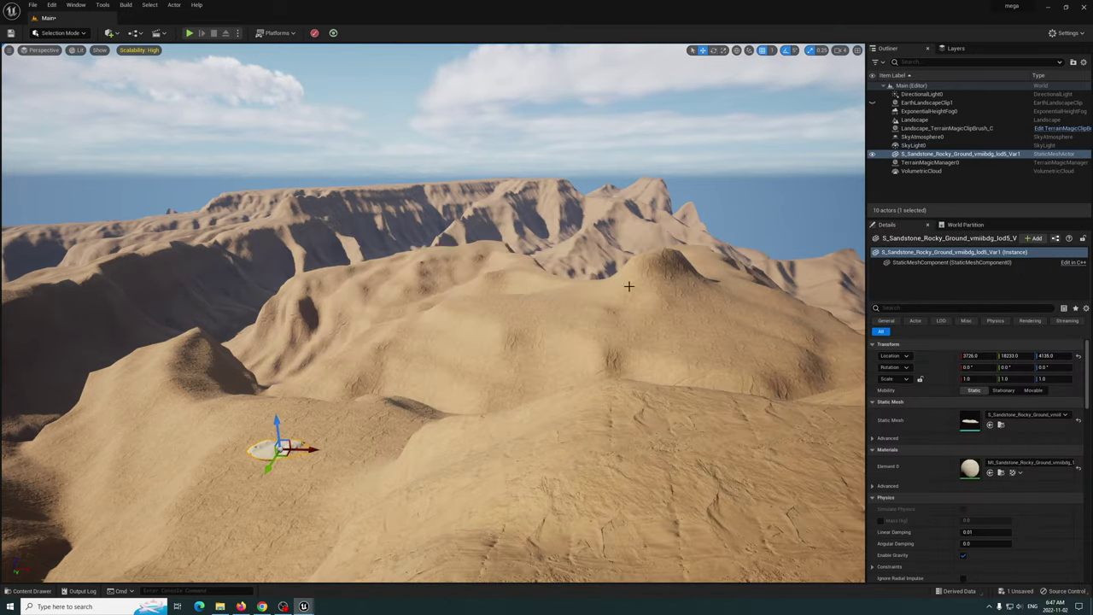
# Reposition the sandstone rock on the hilltop at about X 3674, Y 18001
pyautogui.moveTo(655, 275); pyautogui.dragTo(559, 227, button='right')
pyautogui.moveTo(414, 256); pyautogui.dragTo(487, 376, button='right')
pyautogui.press('f')
pyautogui.moveTo(546, 344); pyautogui.dragTo(547, 344, button='right')
pyautogui.moveTo(591, 318); pyautogui.dragTo(425, 275)
pyautogui.moveTo(433, 313); pyautogui.dragTo(433, 312, button='right')
pyautogui.moveTo(461, 257); pyautogui.dragTo(430, 165, button='right')
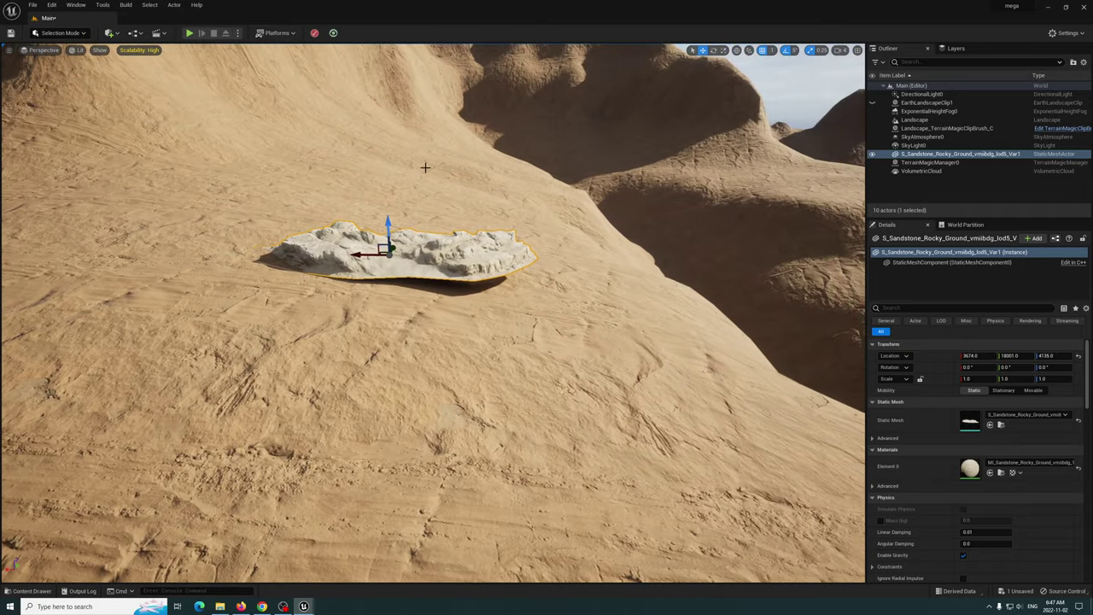
# Lower the sandstone rock to Z 4118 and rotate it 5° about Y to fit the slope
pyautogui.moveTo(392, 240); pyautogui.dragTo(392, 230)
pyautogui.press('e')
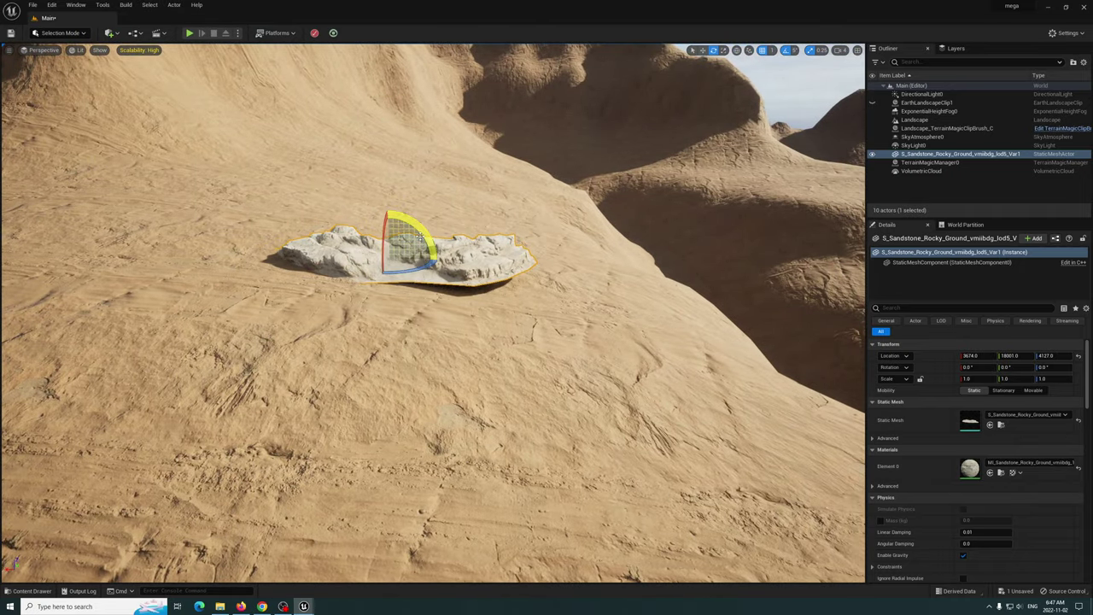
pyautogui.moveTo(389, 234); pyautogui.dragTo(390, 231)
pyautogui.moveTo(389, 232); pyautogui.dragTo(389, 231, button='right')
pyautogui.moveTo(462, 294); pyautogui.dragTo(486, 280, button='right')
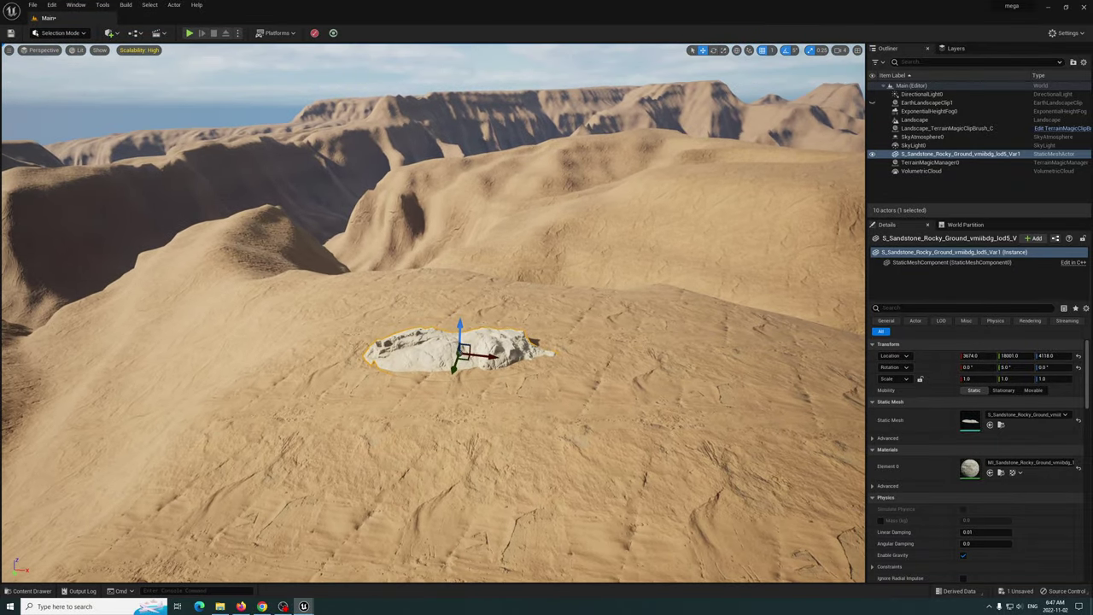
# Switch to Landscape mode with its Sculpt tools and return to Selection mode
pyautogui.click(57, 34)
pyautogui.click(293, 198)
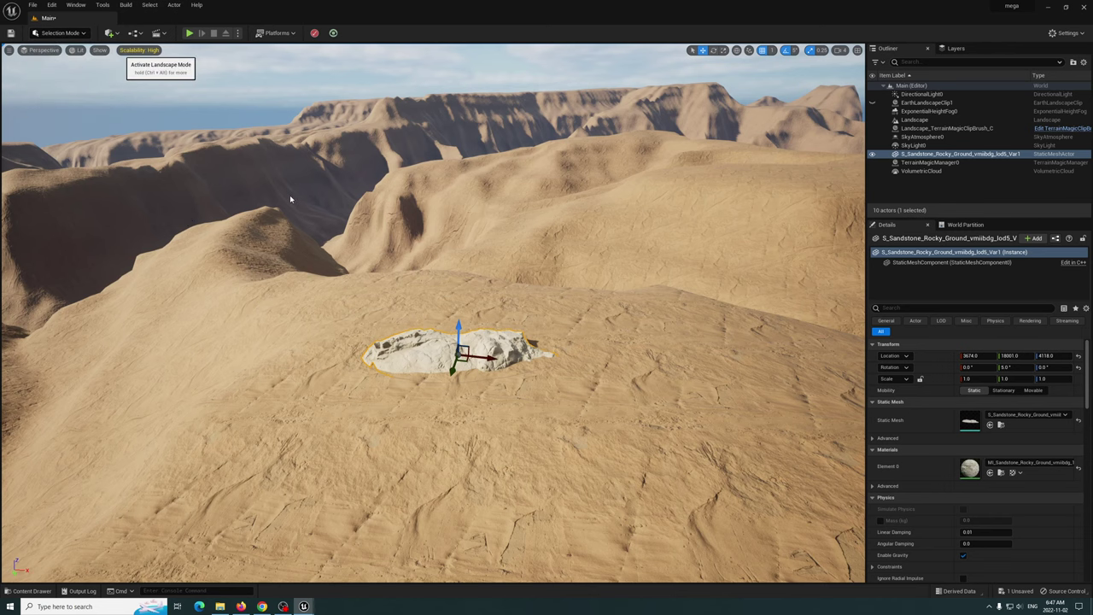
pyautogui.hotkey('shift', '2')
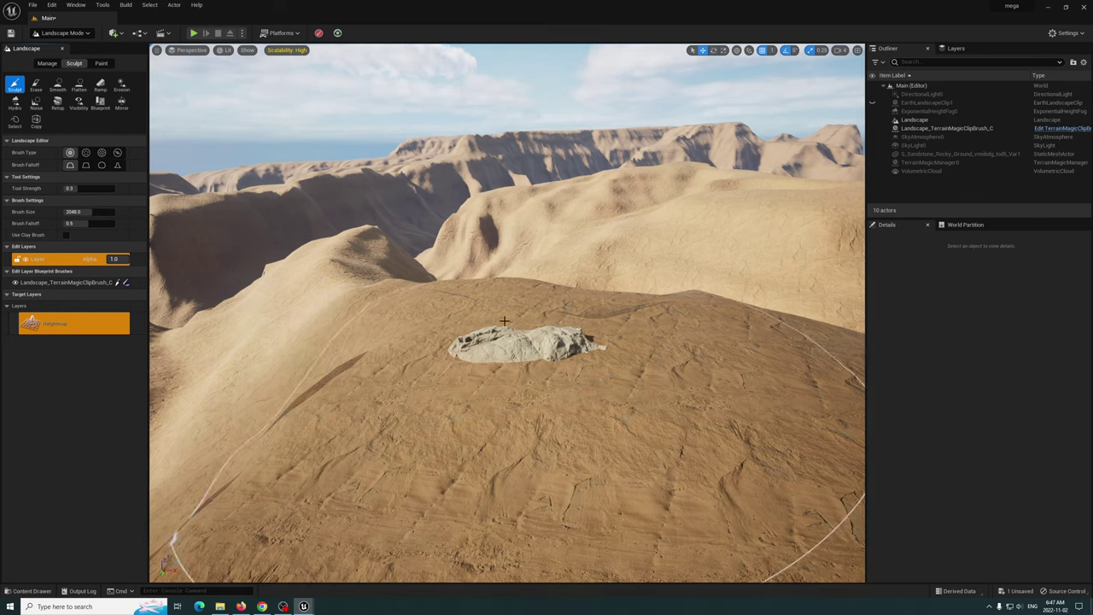
pyautogui.click(63, 32)
pyautogui.click(62, 47)
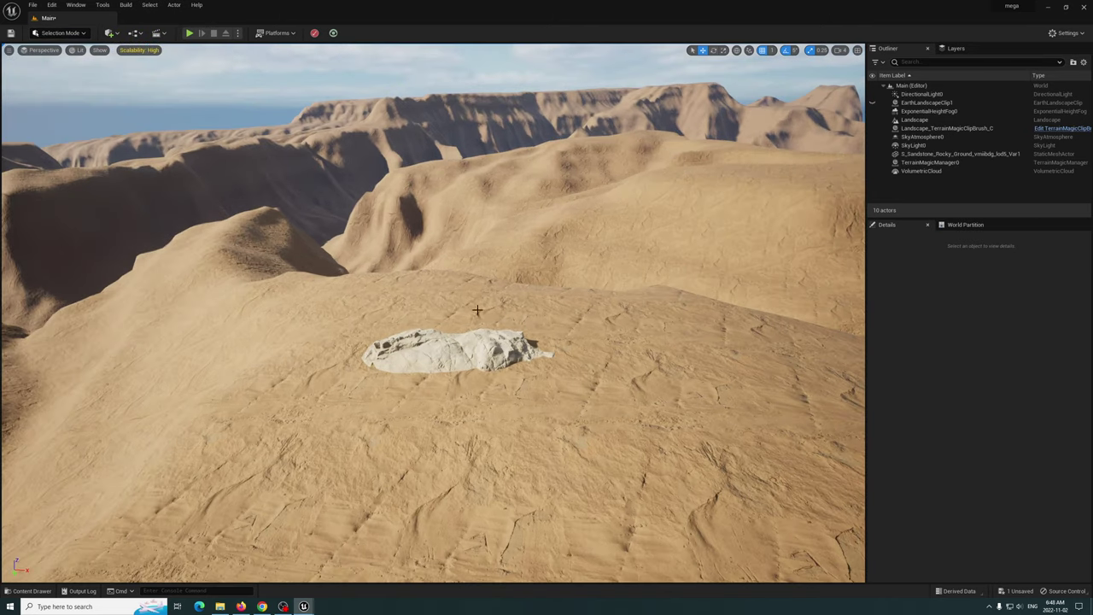
# Raise the sandstone rock to about Z 4253 and reset its Y rotation to 0°
pyautogui.click(454, 348)
pyautogui.moveTo(420, 401); pyautogui.dragTo(861, 329, button='right')
pyautogui.moveTo(519, 346); pyautogui.dragTo(523, 295)
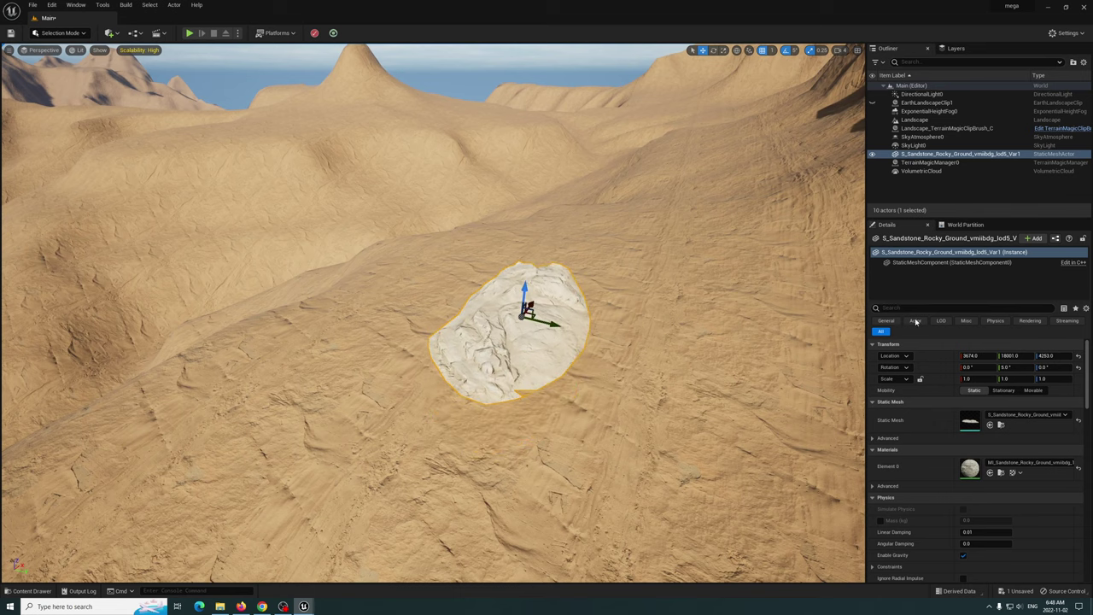
pyautogui.click(1018, 370)
pyautogui.write('0')
pyautogui.press('Tab')
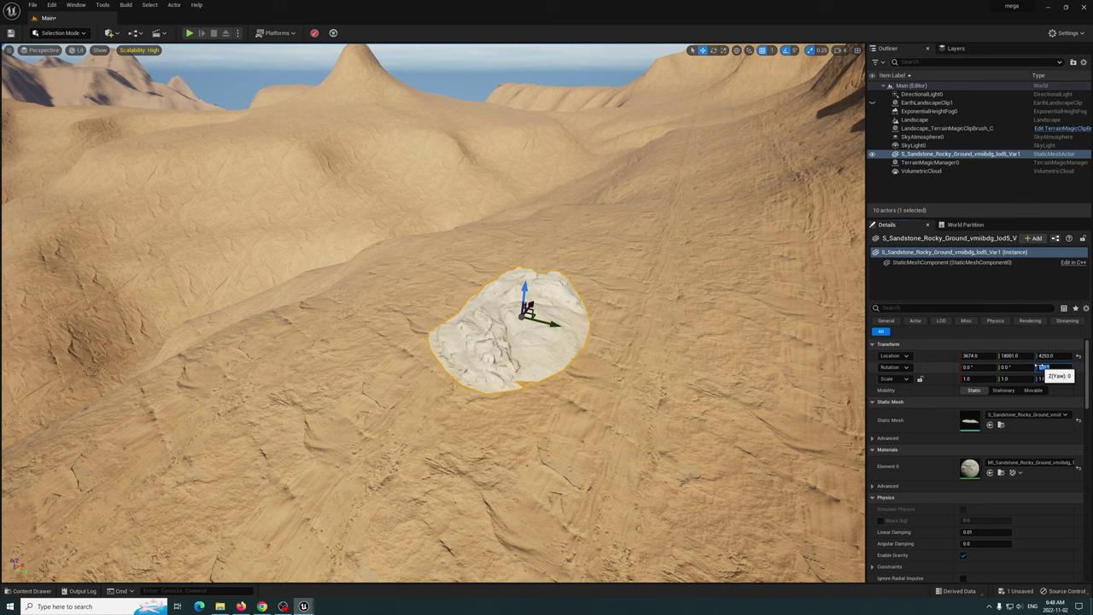
# Lift the sandstone rock well above the landscape to about Z 4657
pyautogui.moveTo(623, 248); pyautogui.dragTo(325, 305, button='right')
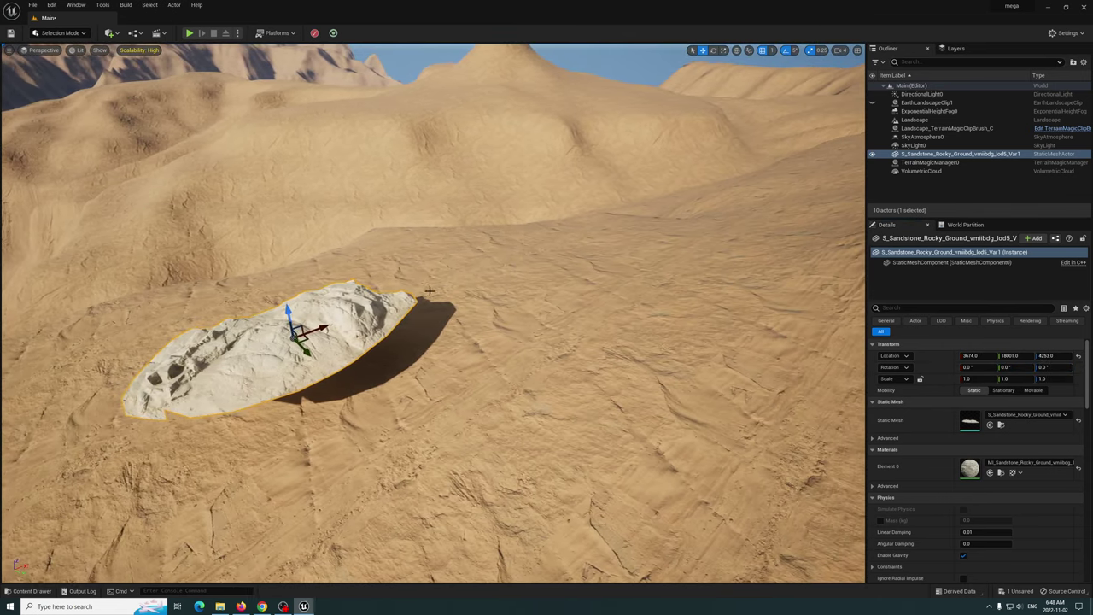
pyautogui.moveTo(285, 317); pyautogui.dragTo(264, 211)
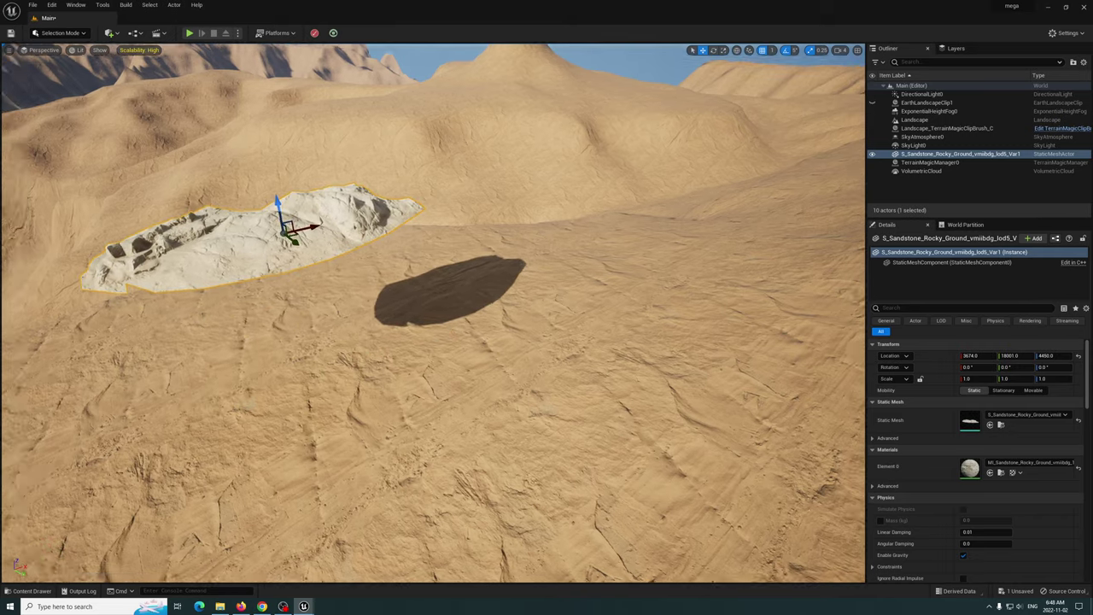
pyautogui.moveTo(270, 220); pyautogui.dragTo(171, 147, button='right')
pyautogui.moveTo(594, 290); pyautogui.dragTo(412, 290, button='right')
pyautogui.moveTo(569, 283); pyautogui.dragTo(569, 212)
pyautogui.moveTo(569, 213); pyautogui.dragTo(306, 171, button='right')
# Open the project's plugin list and search for "landma" to check the Landmass plugin
pyautogui.click(52, 4)
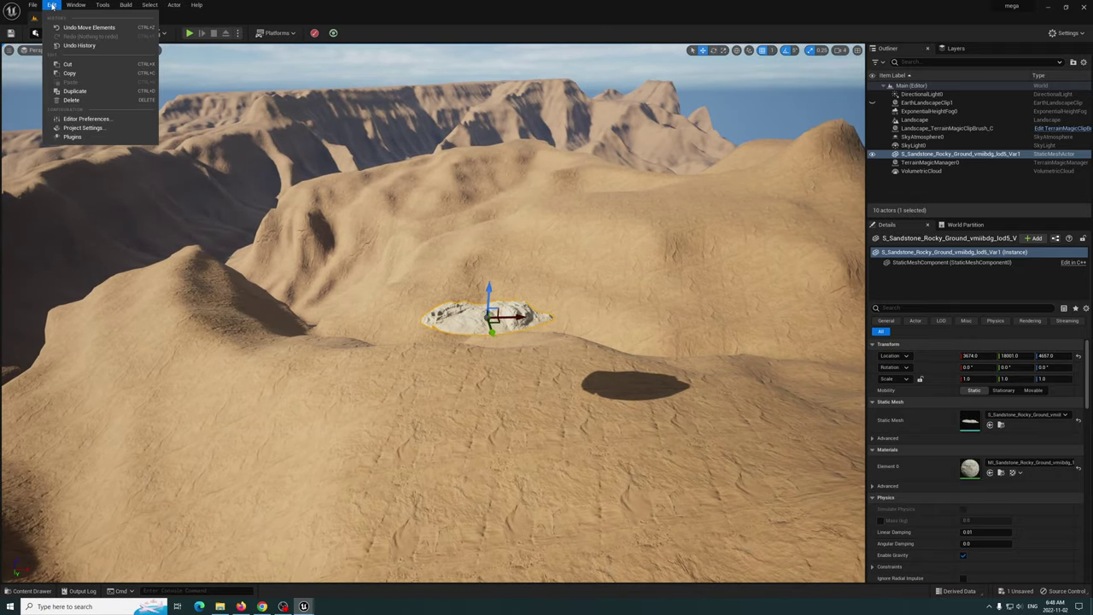
pyautogui.click(81, 136)
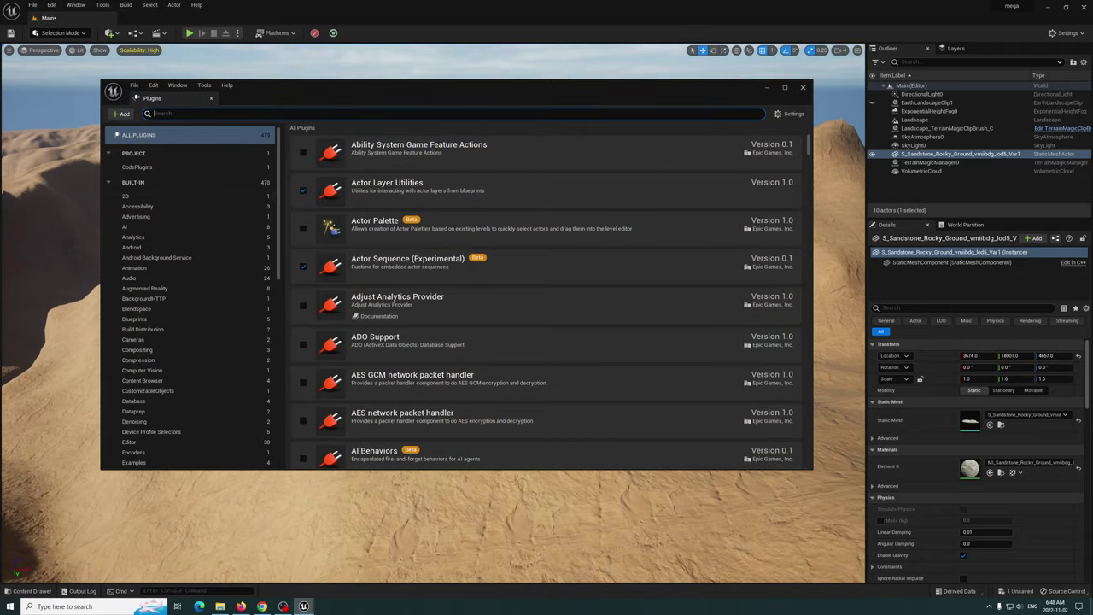
pyautogui.write('landma')
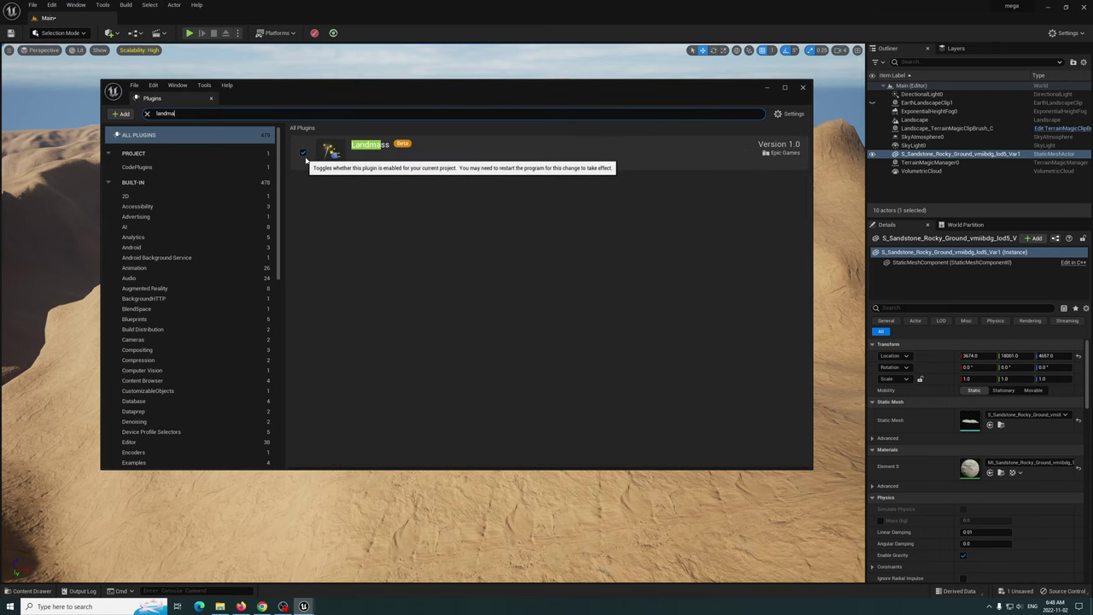
# Search the plugins for "lands" to check the Landscape Patch plugin, and put the plugin window away
pyautogui.hotkey('ctrl', 'a')
pyautogui.write('lan')
pyautogui.write('sca')
pyautogui.press('BackSpace')
pyautogui.press('BackSpace')
pyautogui.press('BackSpace')
pyautogui.write('ds')
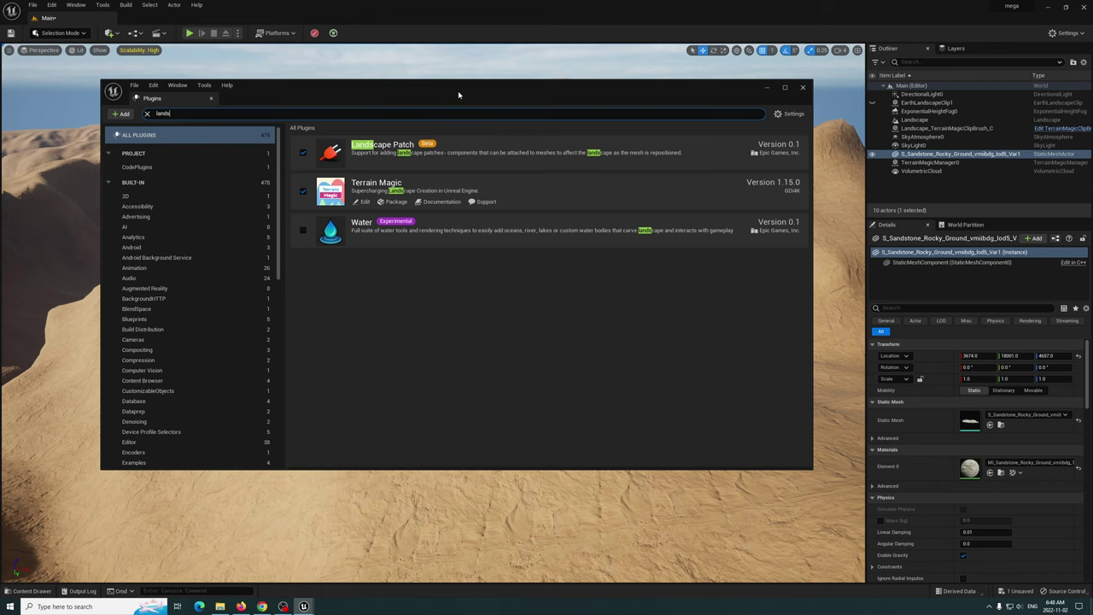
pyautogui.moveTo(458, 90); pyautogui.dragTo(445, 107)
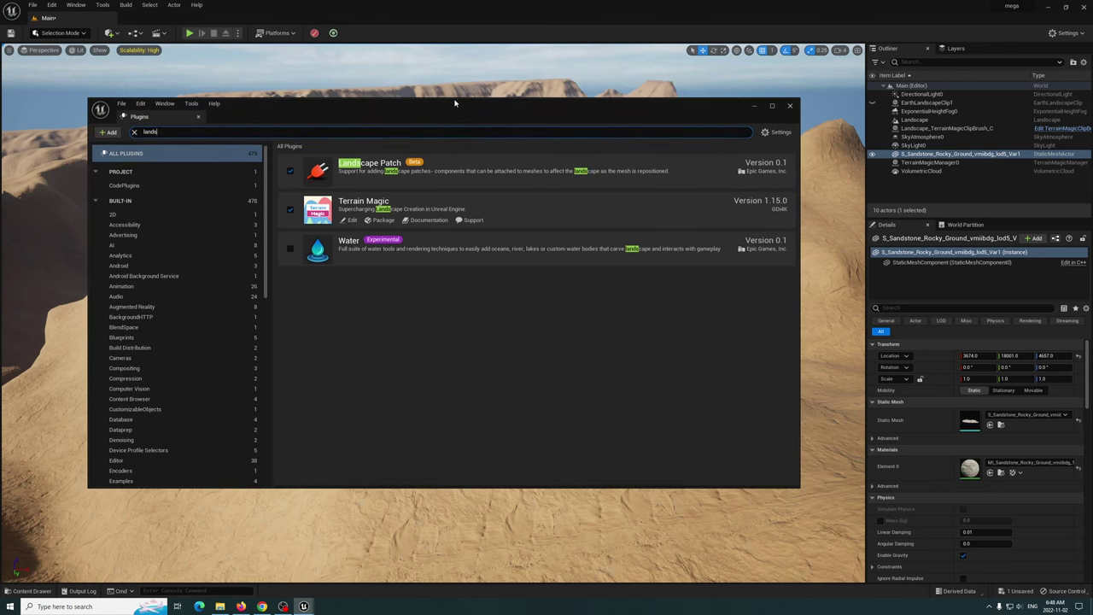
pyautogui.click(754, 106)
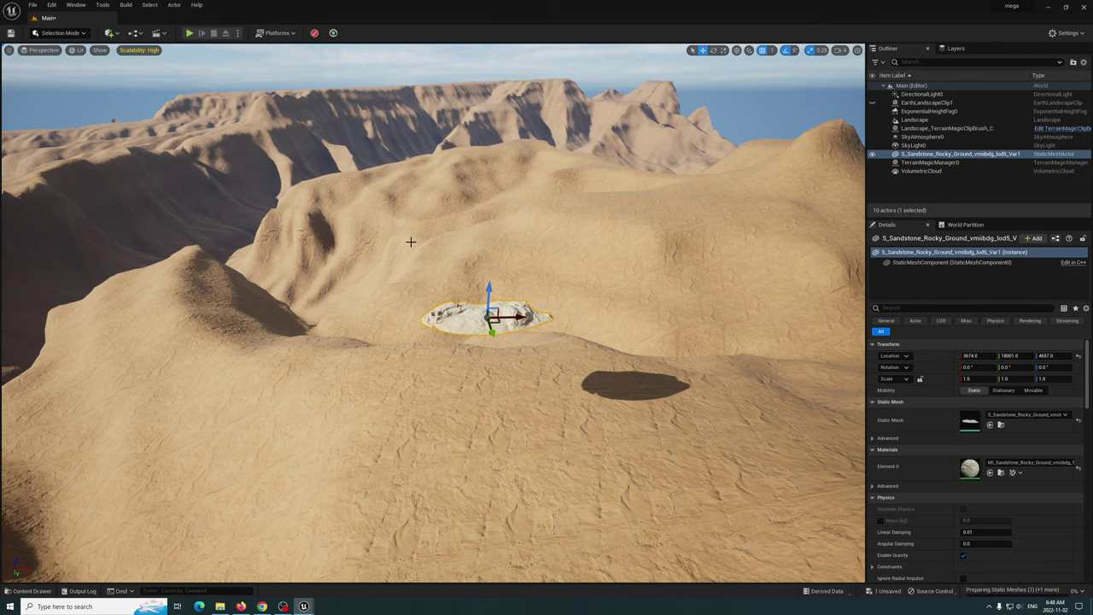
# Raise the floating sandstone rock to Z 4949
pyautogui.moveTo(461, 342); pyautogui.dragTo(482, 322, button='right')
pyautogui.moveTo(505, 292); pyautogui.dragTo(511, 217)
pyautogui.moveTo(414, 286); pyautogui.dragTo(517, 198, button='right')
pyautogui.moveTo(444, 257); pyautogui.dragTo(361, 273, button='right')
pyautogui.moveTo(327, 333); pyautogui.dragTo(256, 367, button='right')
pyautogui.moveTo(342, 280); pyautogui.dragTo(436, 322, button='right')
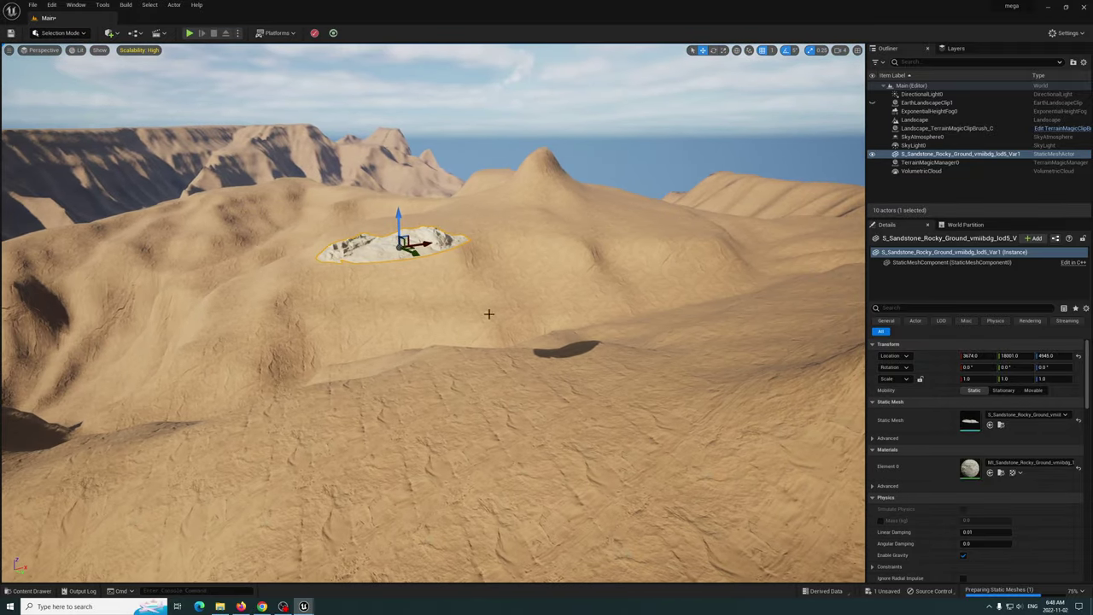
# Add a Landscape Circle Height Patch component to the sandstone rock actor
pyautogui.moveTo(865, 235); pyautogui.dragTo(746, 235)
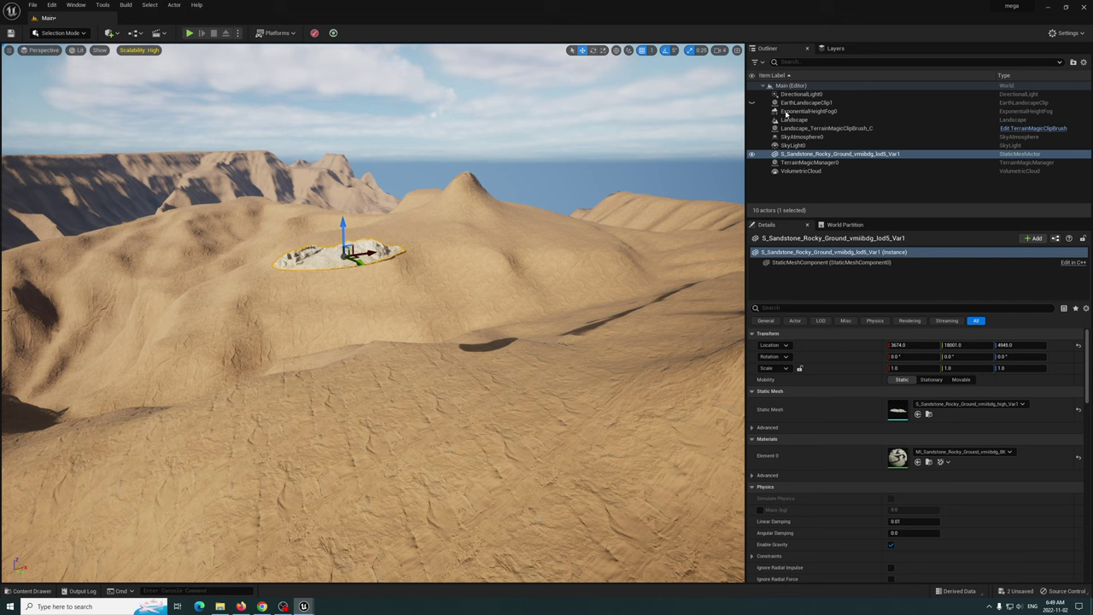
pyautogui.click(801, 154)
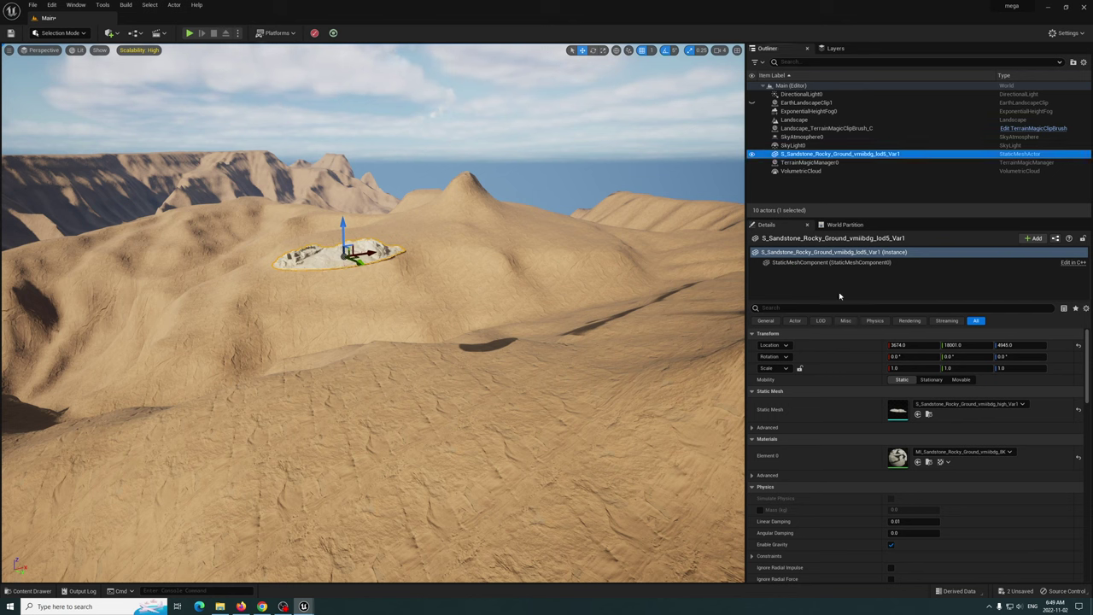
pyautogui.click(1033, 238)
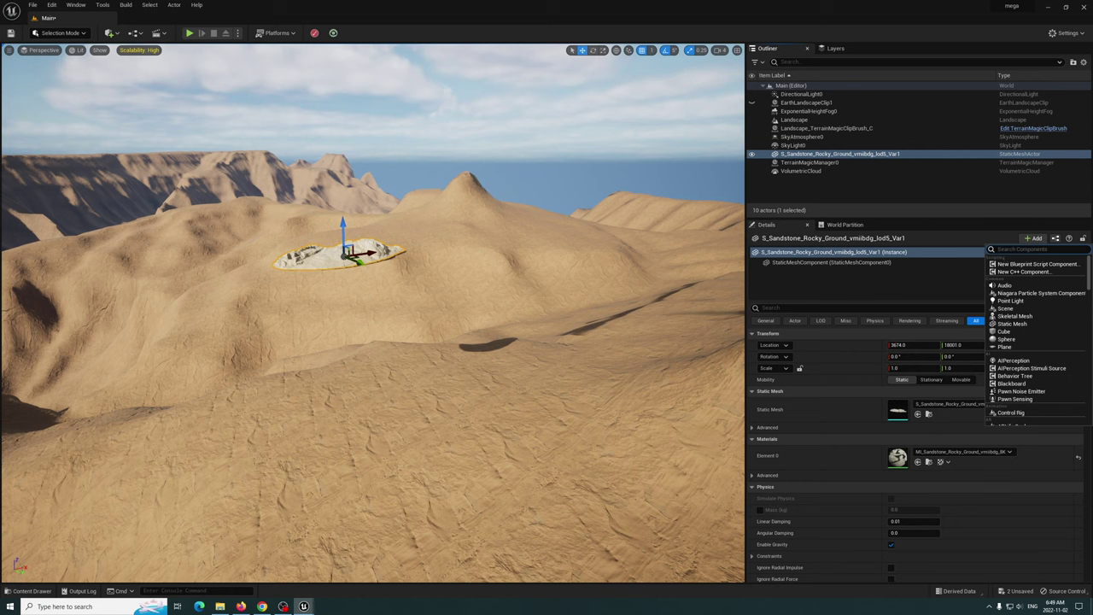
pyautogui.write('landscape')
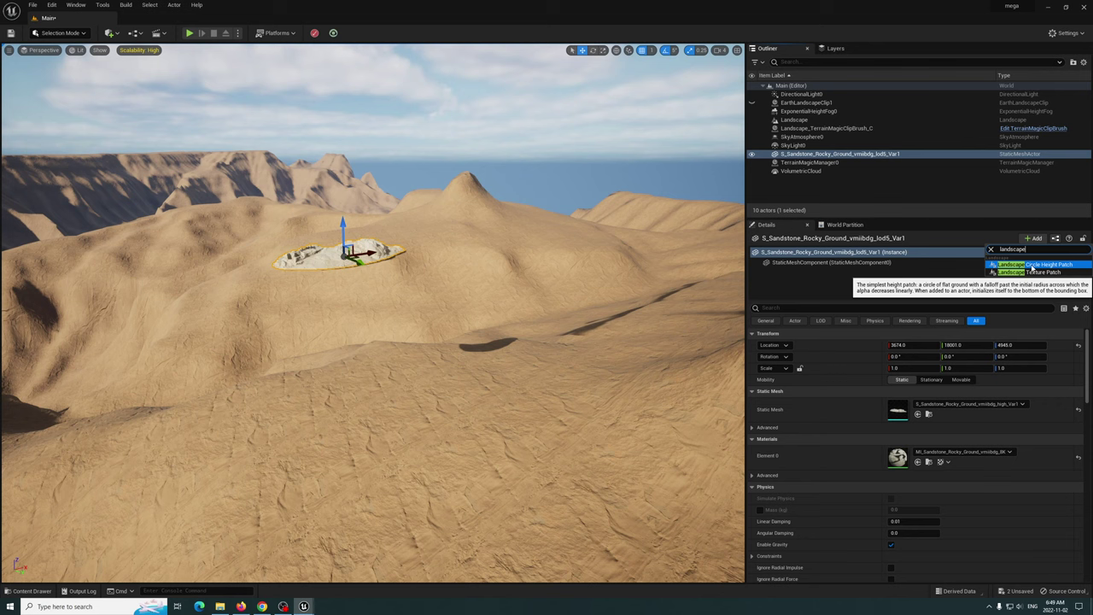
pyautogui.click(1031, 265)
# Accept inserting the LandscapePatches edit layer above the existing landscape layer
pyautogui.moveTo(508, 262); pyautogui.dragTo(487, 233)
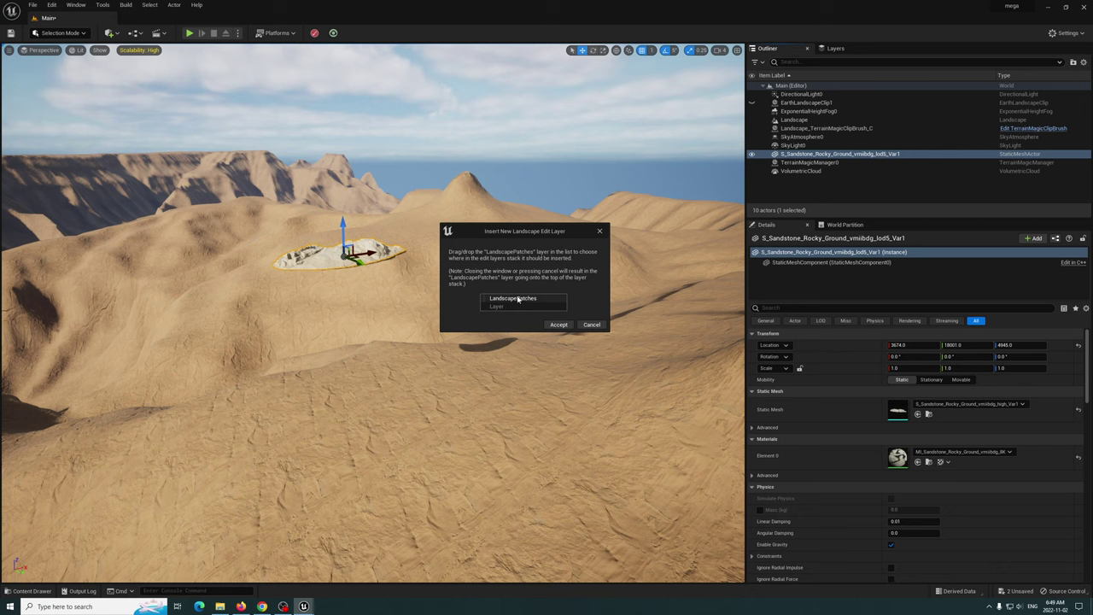
pyautogui.click(558, 324)
pyautogui.press('Return')
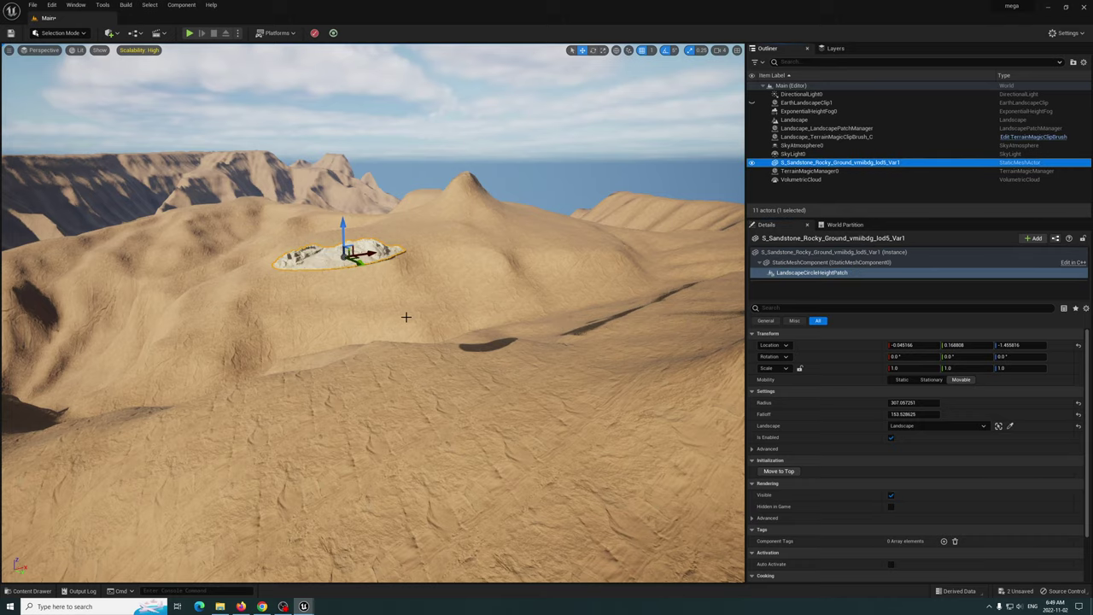
# Select the sandstone rock's root instance and move it, together with its height patch, to X 3960
pyautogui.moveTo(449, 307); pyautogui.dragTo(513, 308, button='right')
pyautogui.click(819, 252)
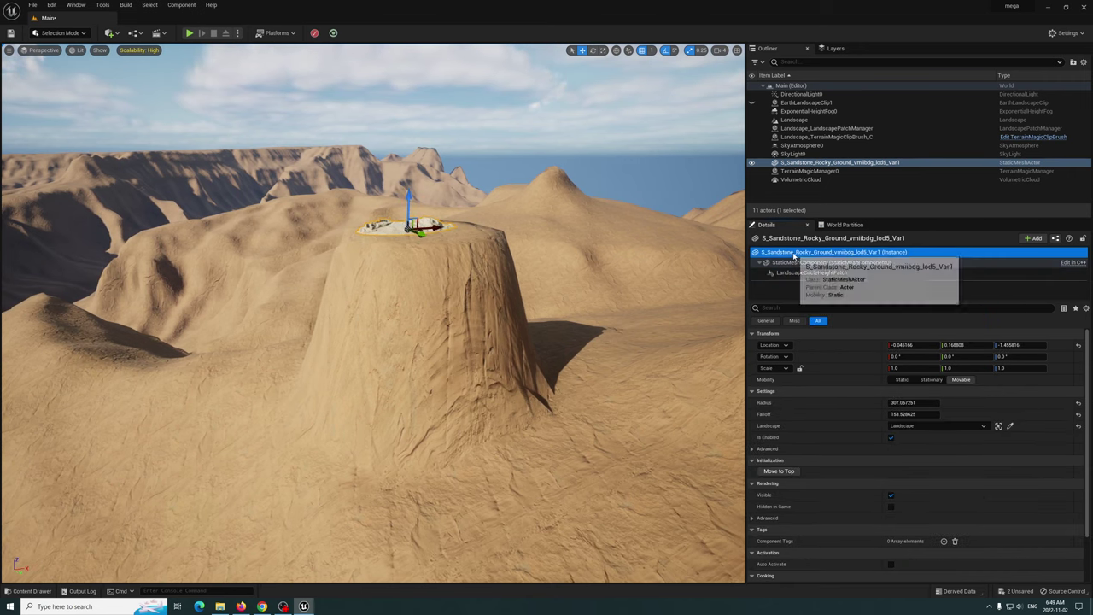
pyautogui.click(807, 272)
pyautogui.click(796, 255)
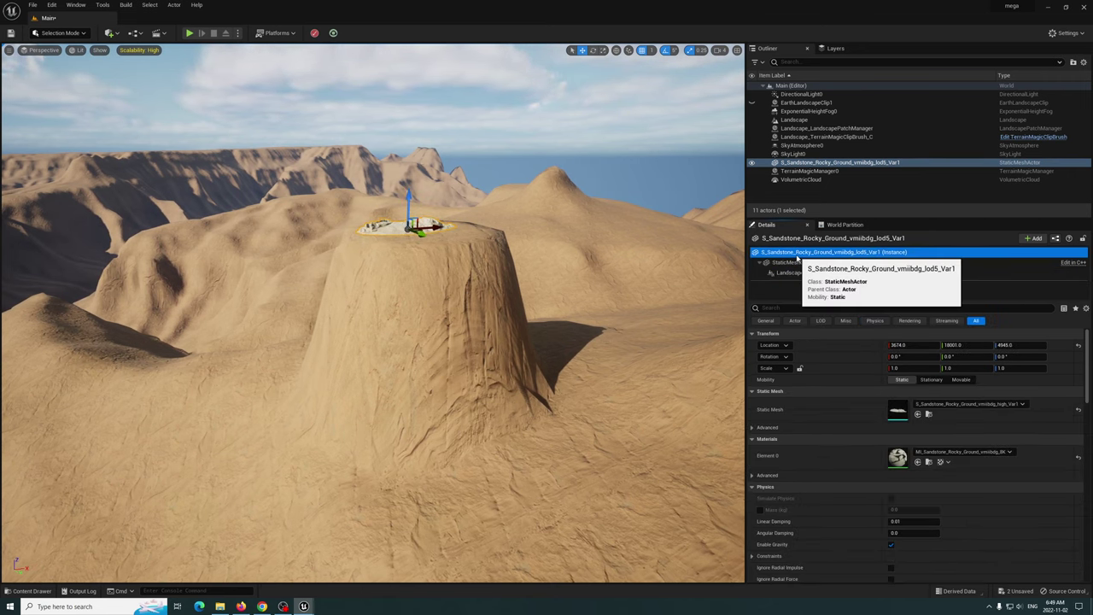
pyautogui.moveTo(506, 235); pyautogui.dragTo(453, 222, button='right')
pyautogui.press('w')
pyautogui.moveTo(521, 270); pyautogui.dragTo(485, 368)
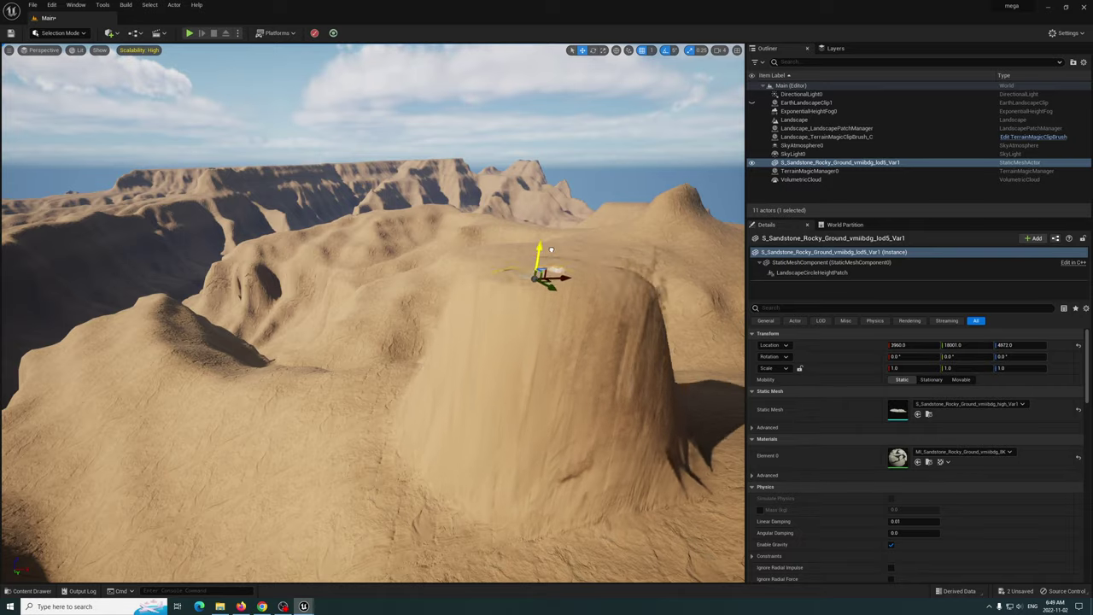
# Lower the sandstone rock with its height patch close to the original terrain, ending at about Z 4386
pyautogui.moveTo(550, 344); pyautogui.dragTo(550, 350)
pyautogui.moveTo(550, 350); pyautogui.dragTo(734, 367, button='right')
pyautogui.press('w')
pyautogui.press('s')
pyautogui.press('a')
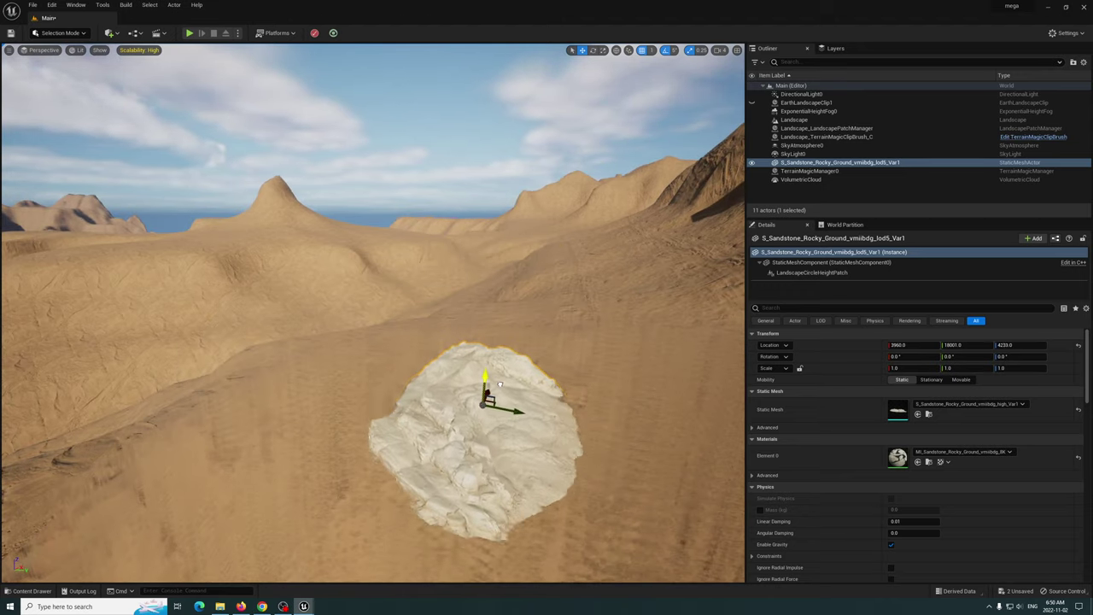
pyautogui.press('d')
pyautogui.moveTo(510, 298); pyautogui.dragTo(367, 307, button='right')
pyautogui.press('a')
pyautogui.moveTo(550, 386); pyautogui.dragTo(352, 354, button='right')
pyautogui.keyDown('alt'); pyautogui.moveTo(351, 352); pyautogui.dragTo(429, 353); pyautogui.keyUp('alt')
pyautogui.scroll(3, 445, 346)
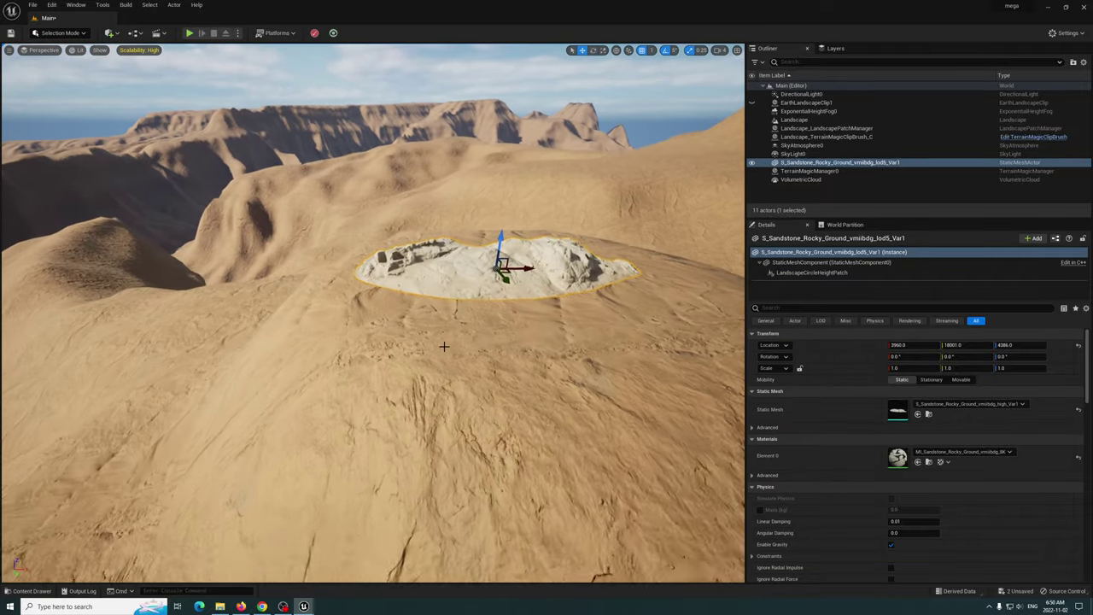
# Raise the sandstone rock with its height patch to about Z 4975 to lift the landscape beneath it
pyautogui.press('s')
pyautogui.moveTo(439, 300); pyautogui.dragTo(360, 237, button='right')
pyautogui.moveTo(372, 270); pyautogui.dragTo(371, 128)
pyautogui.press('w')
pyautogui.moveTo(372, 127); pyautogui.dragTo(359, 146, button='right')
pyautogui.press('s')
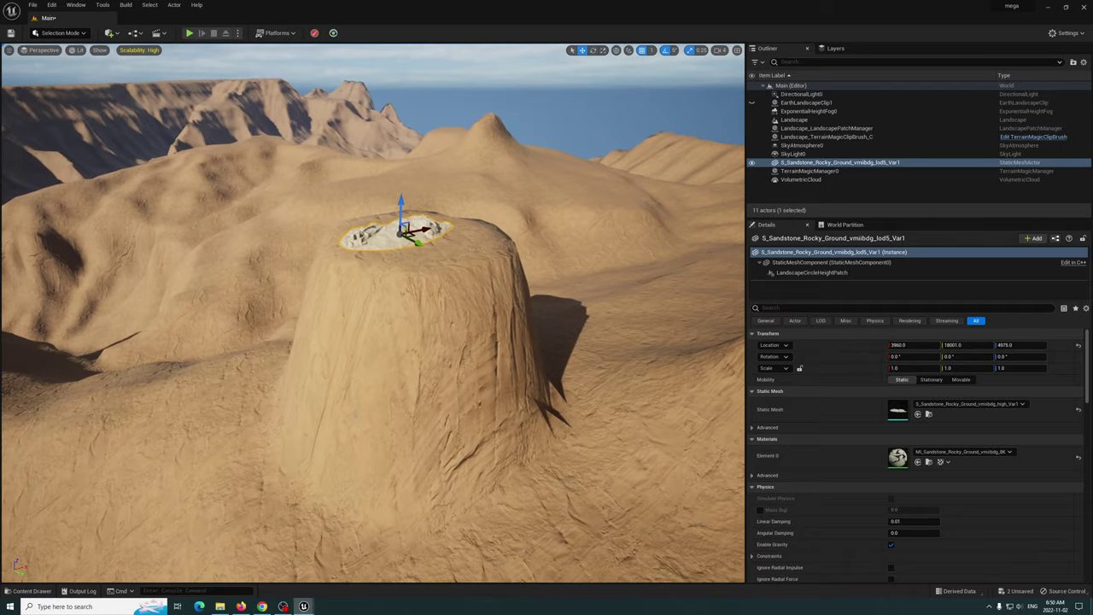
# Select the sandstone rock's circle height patch and raise it slightly to a relative Z of about 2.54
pyautogui.click(802, 273)
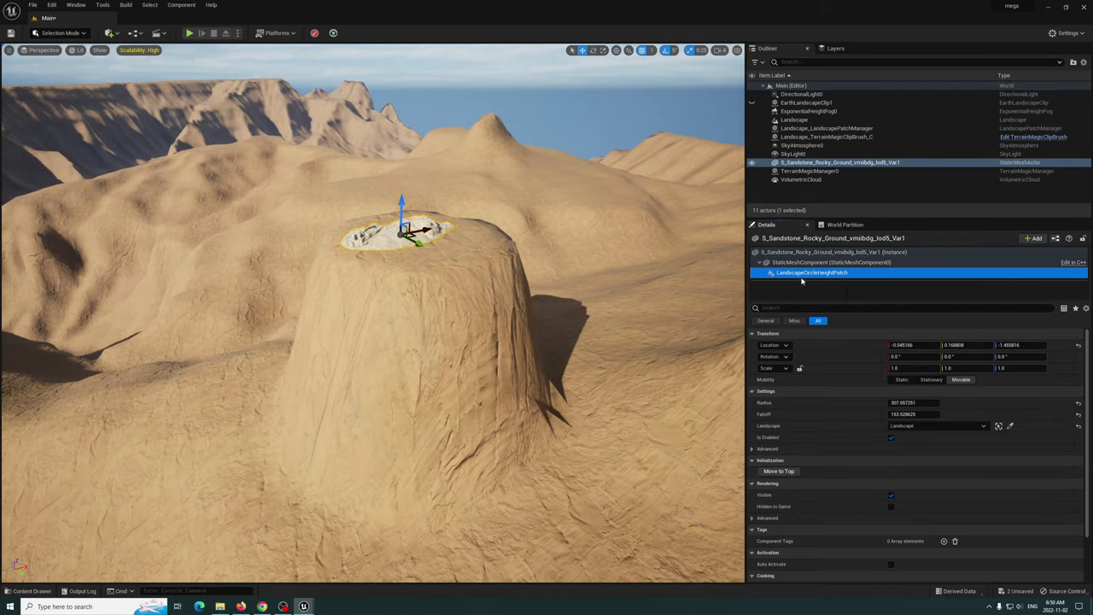
pyautogui.moveTo(743, 297); pyautogui.dragTo(718, 367)
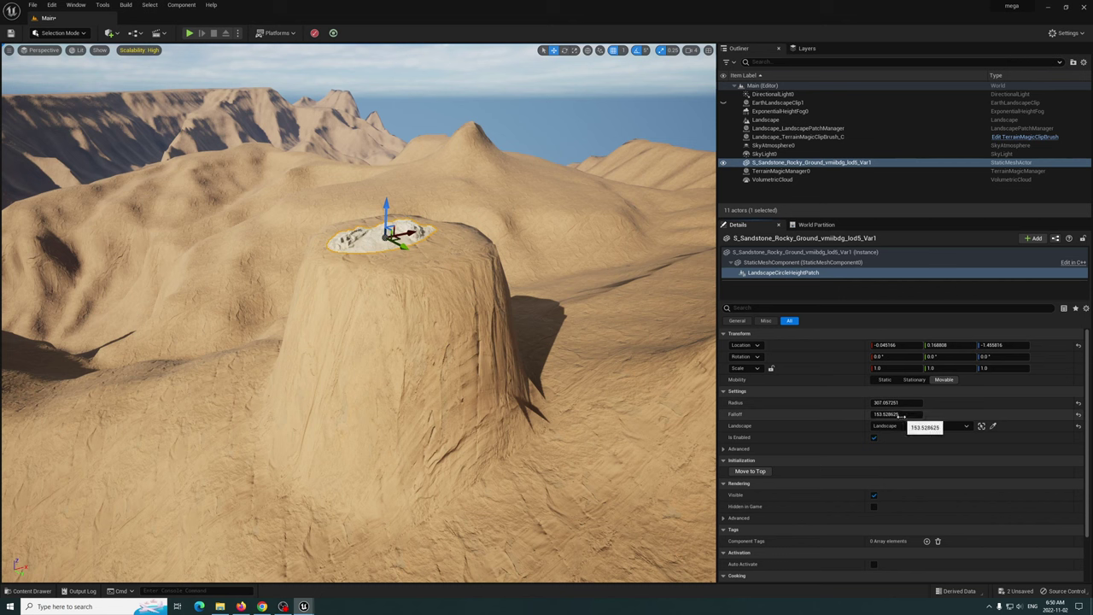
pyautogui.moveTo(386, 228); pyautogui.dragTo(463, 224, button='right')
pyautogui.press('w')
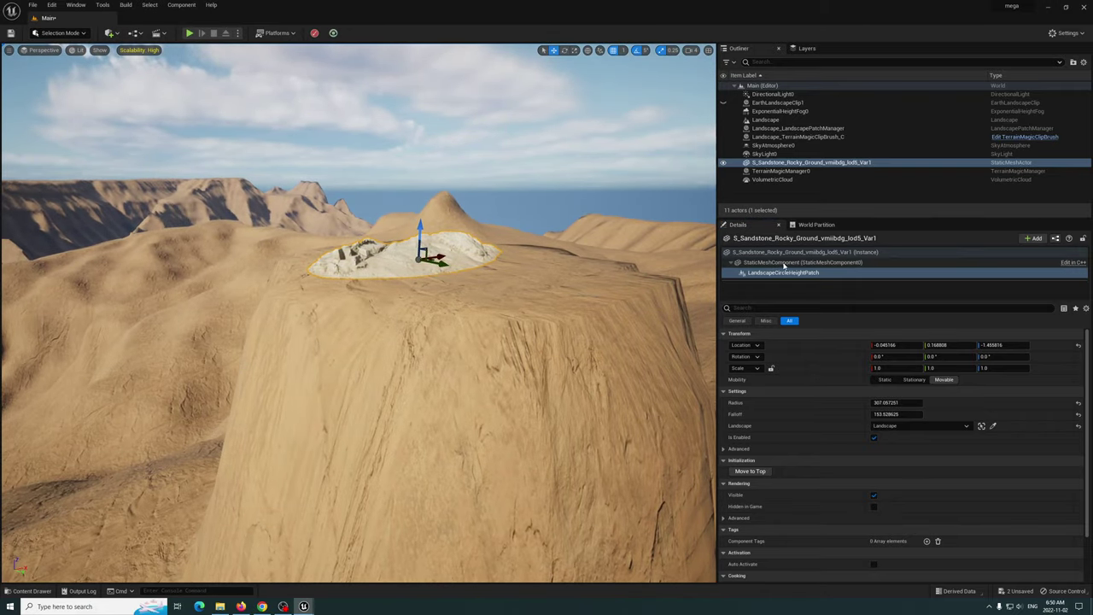
pyautogui.moveTo(420, 223); pyautogui.dragTo(420, 221)
# Examine how the raised landscape meets the sandstone rock's edges from several sides
pyautogui.press('w')
pyautogui.moveTo(420, 222); pyautogui.dragTo(512, 308, button='right')
pyautogui.press('w')
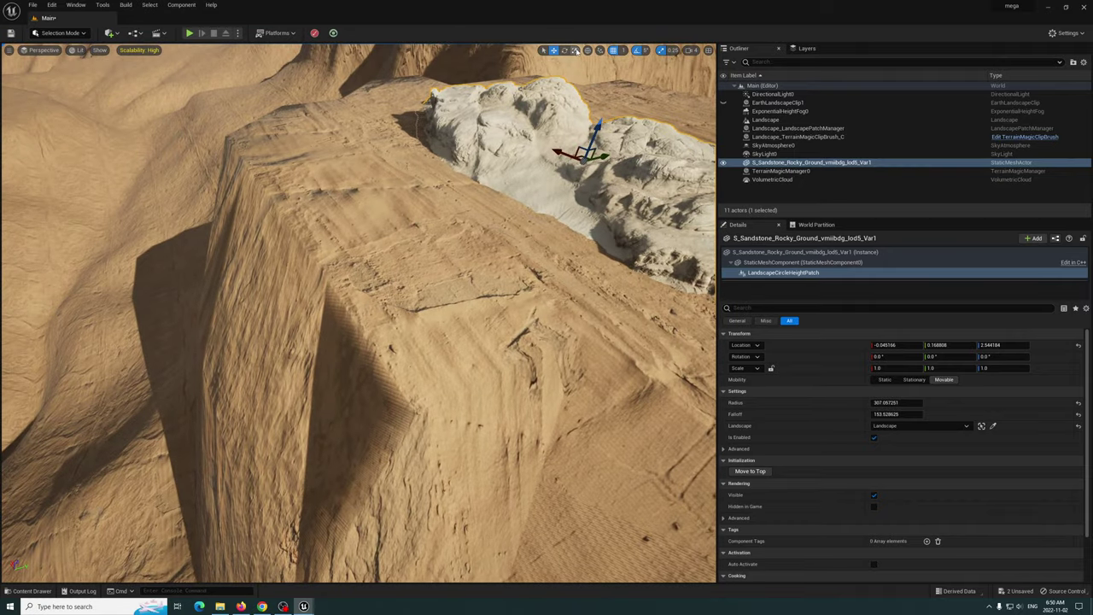
pyautogui.moveTo(596, 121); pyautogui.dragTo(596, 121)
pyautogui.press('d')
pyautogui.moveTo(596, 121); pyautogui.dragTo(700, 291, button='right')
pyautogui.press('s')
pyautogui.press('a')
pyautogui.press('a')
pyautogui.press('w')
pyautogui.press('s')
pyautogui.moveTo(512, 214); pyautogui.dragTo(512, 215, button='right')
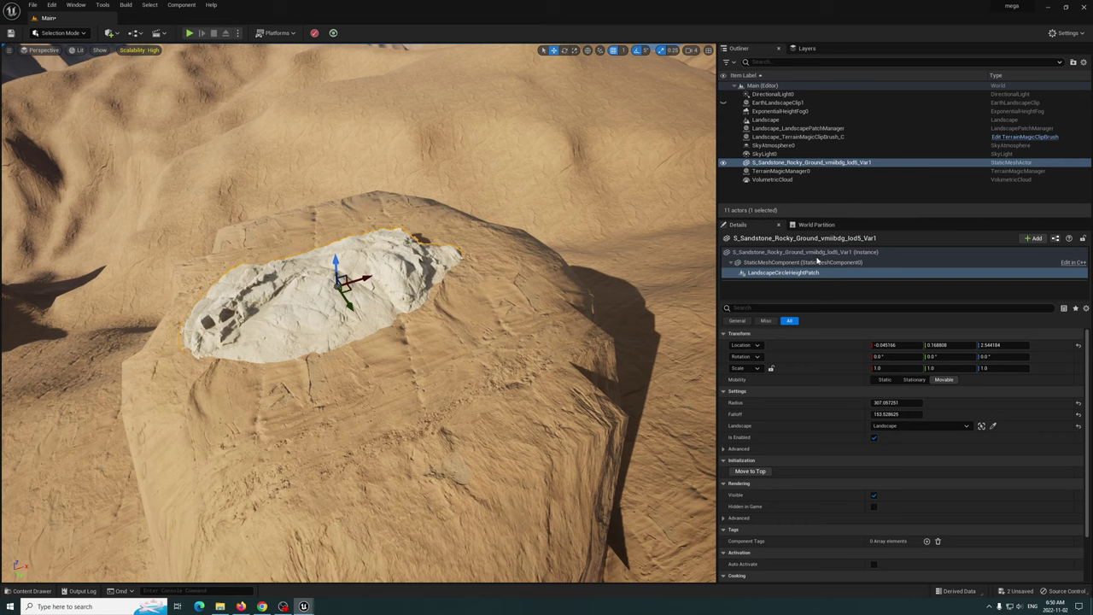
# Open the rock's material instance and enable Albedo Tint with a pale sand colour (R 1.0, G 0.801194, B 0.5625)
pyautogui.click(819, 252)
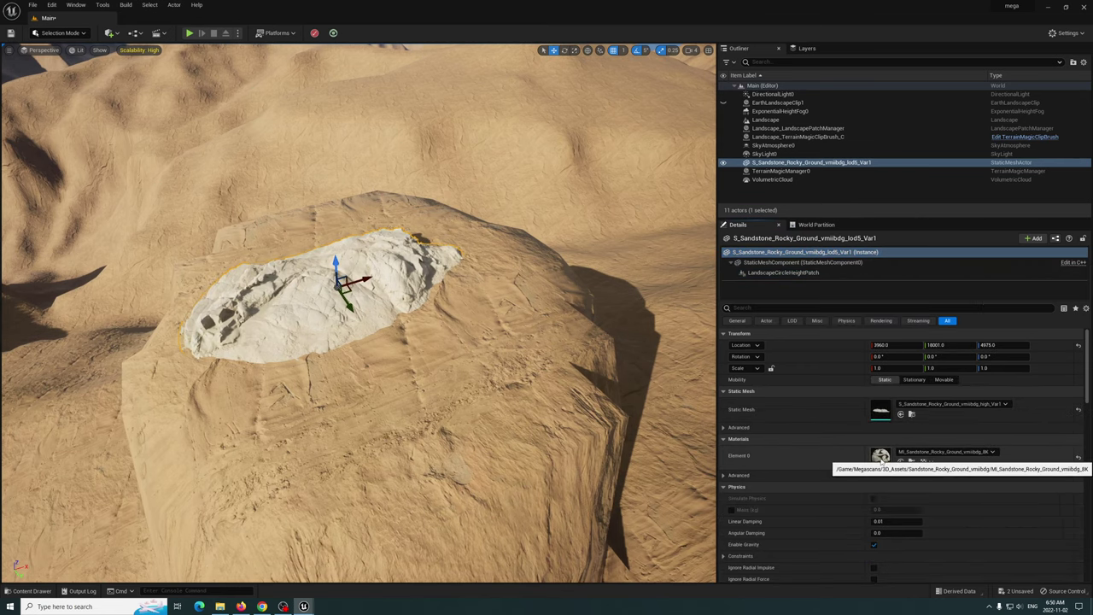
pyautogui.doubleClick(880, 455)
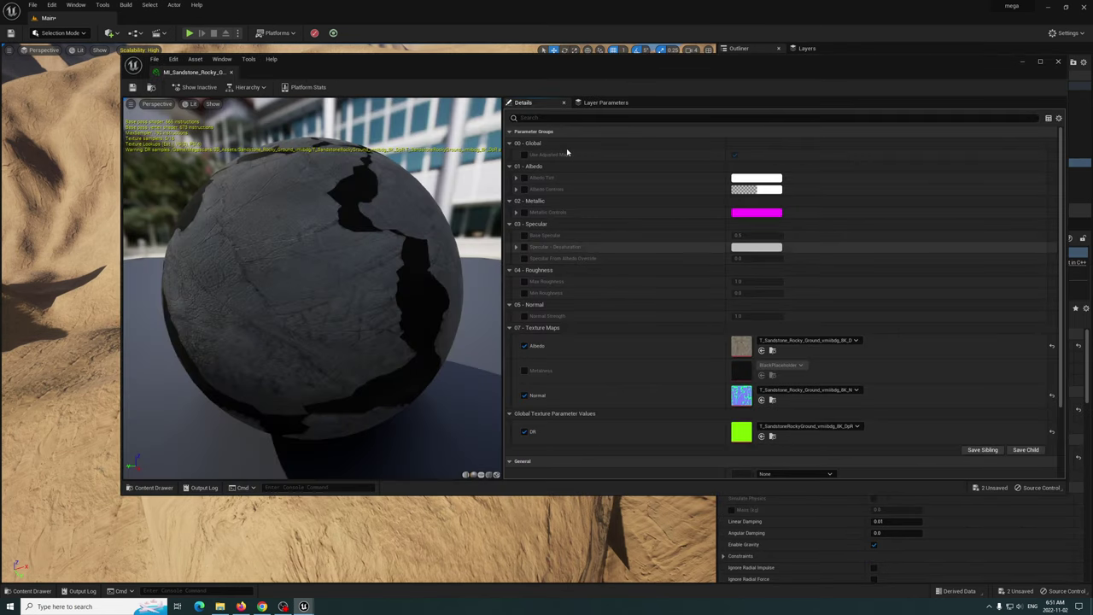
pyautogui.moveTo(551, 62); pyautogui.dragTo(825, 93)
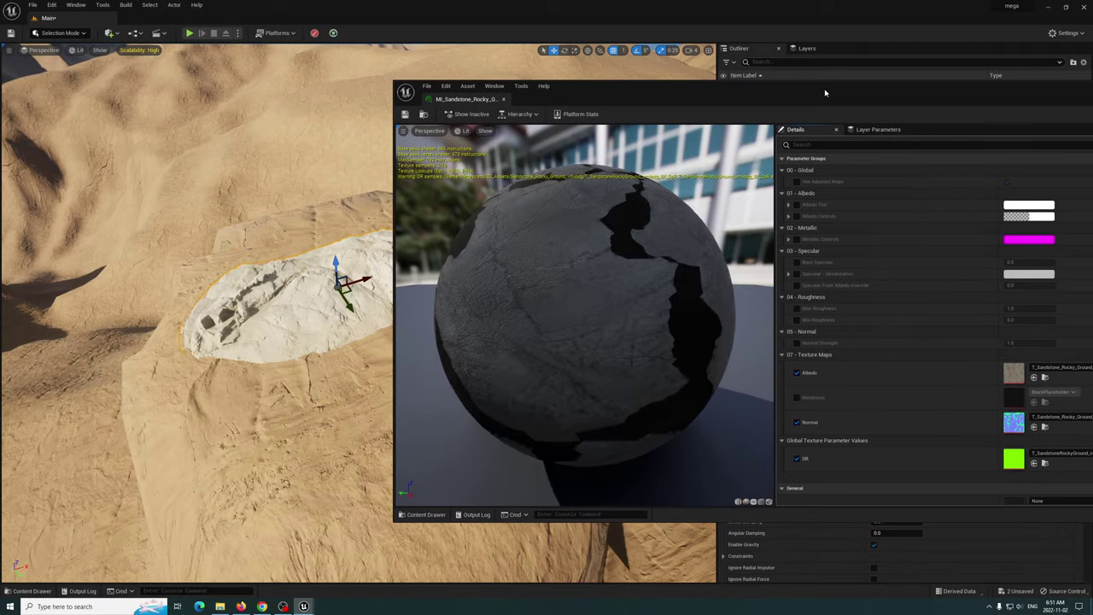
pyautogui.click(796, 205)
pyautogui.click(1029, 205)
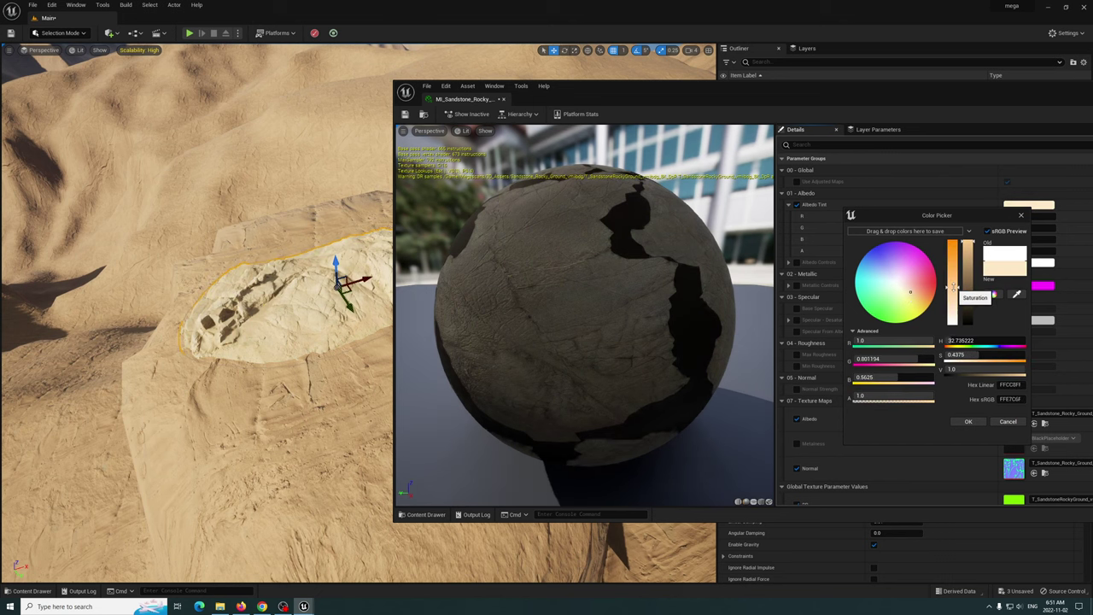
pyautogui.doubleClick(1014, 89)
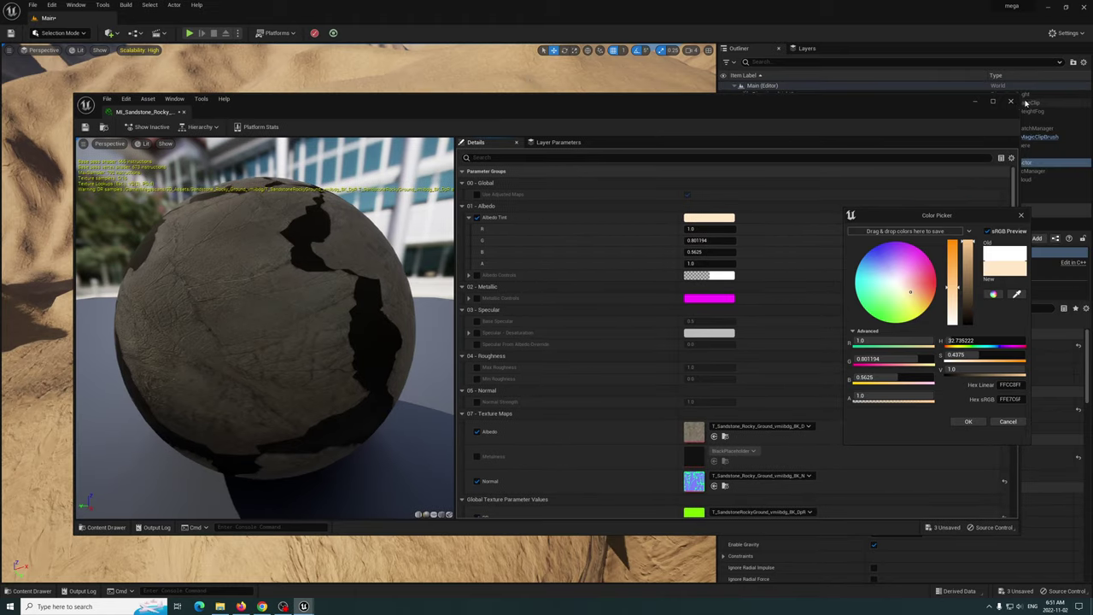
pyautogui.click(1010, 102)
# Select the circle height patch and try a radius of 500, followed by 200
pyautogui.moveTo(359, 312); pyautogui.dragTo(397, 298, button='right')
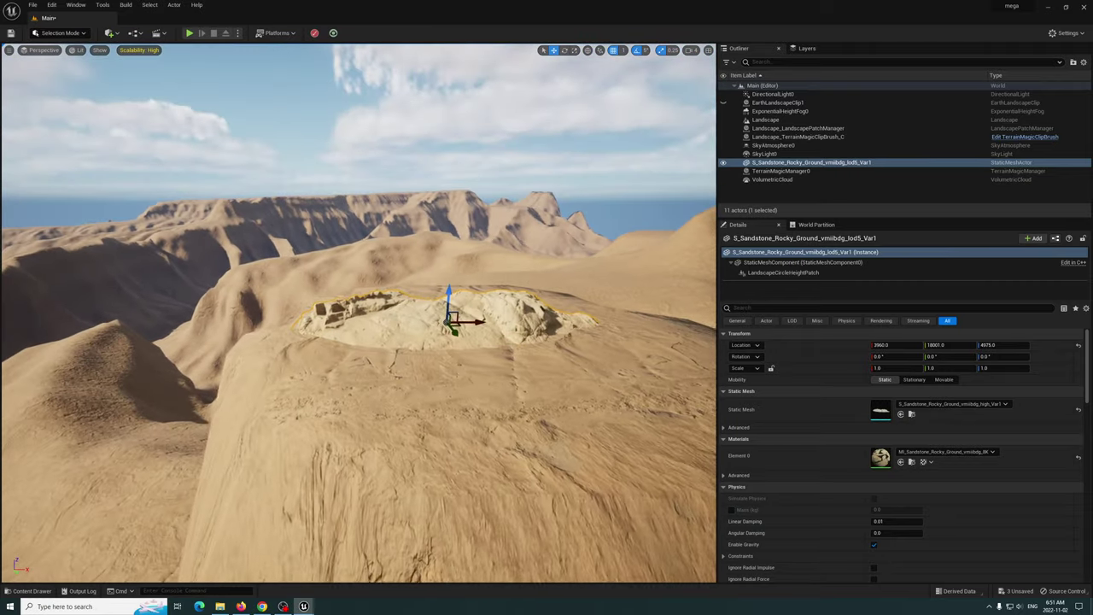
pyautogui.click(790, 252)
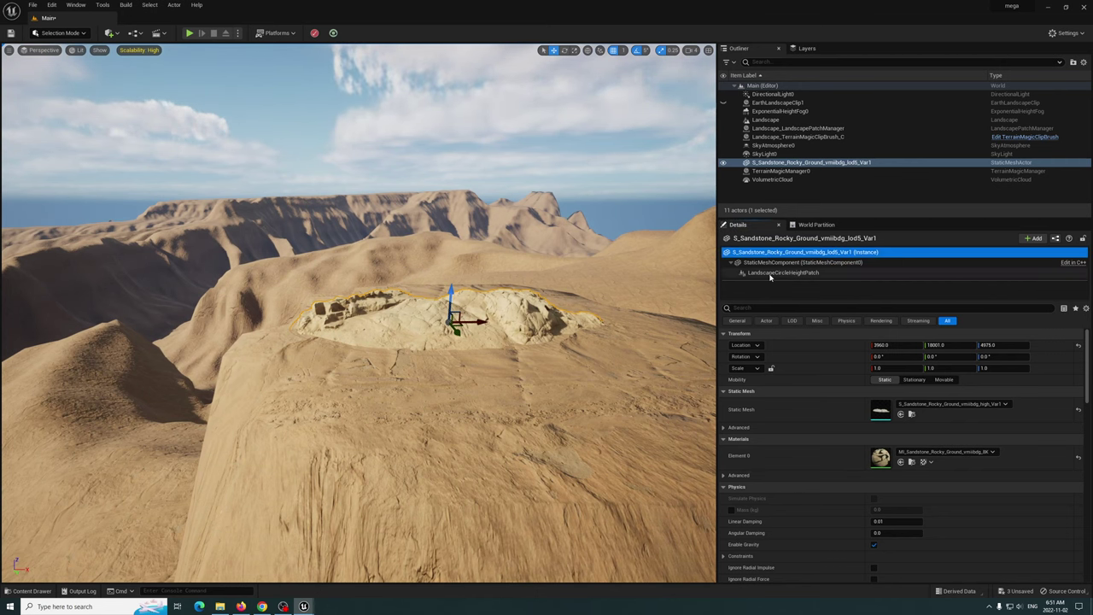
pyautogui.click(777, 272)
pyautogui.press('s')
pyautogui.moveTo(513, 342); pyautogui.dragTo(496, 405, button='right')
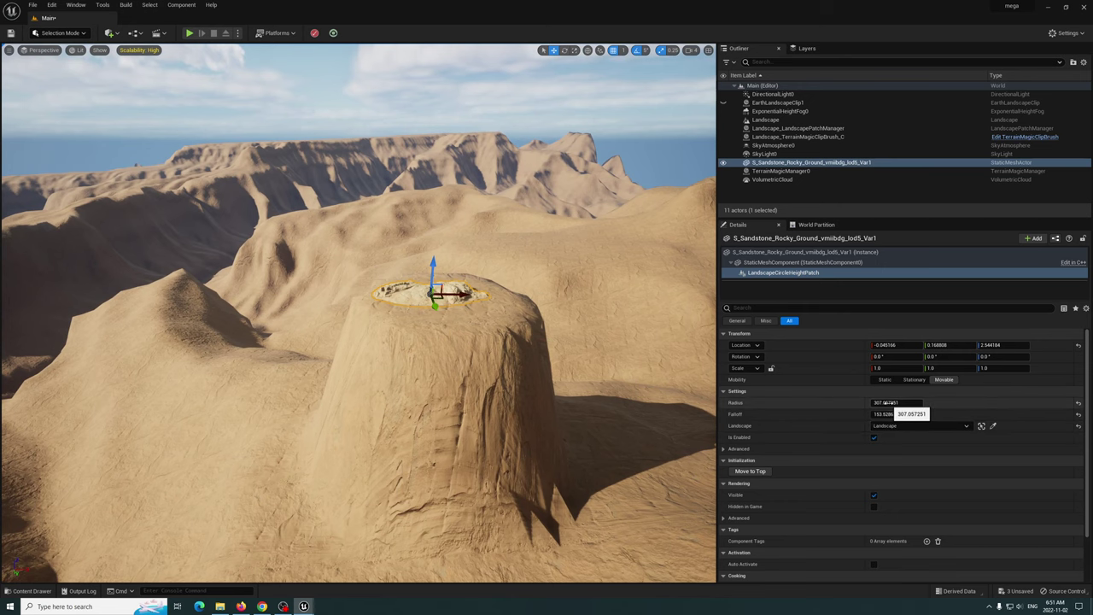
pyautogui.write('500')
pyautogui.press('Return')
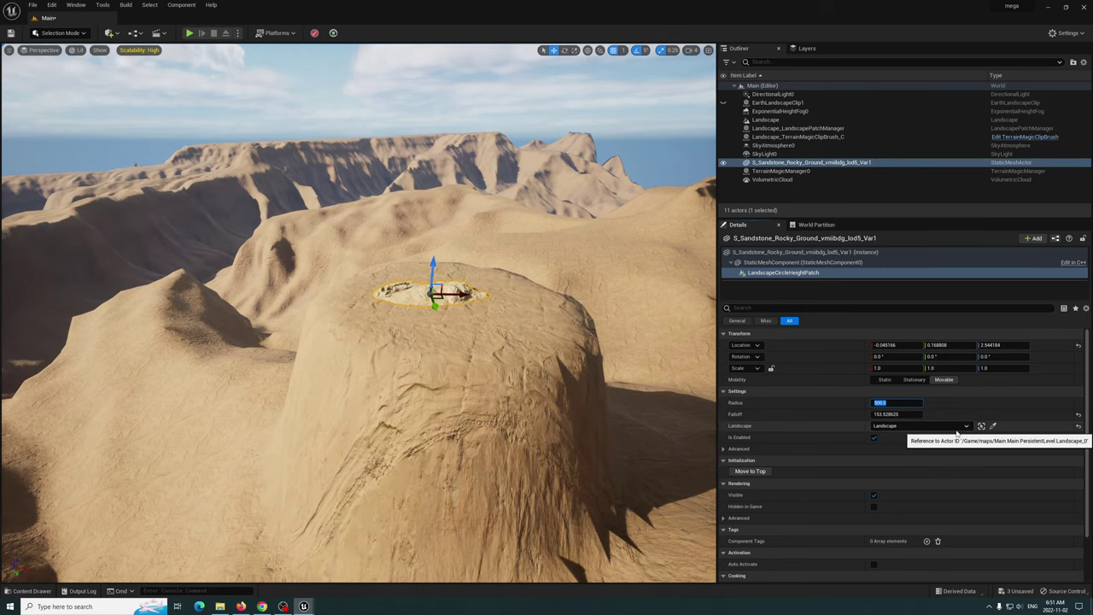
pyautogui.press('Return')
# Rotate the rock's root instance about the vertical axis to about 95° and move it to Y 18114
pyautogui.moveTo(597, 435); pyautogui.dragTo(700, 367, button='right')
pyautogui.moveTo(358, 342); pyautogui.dragTo(463, 359, button='right')
pyautogui.click(794, 253)
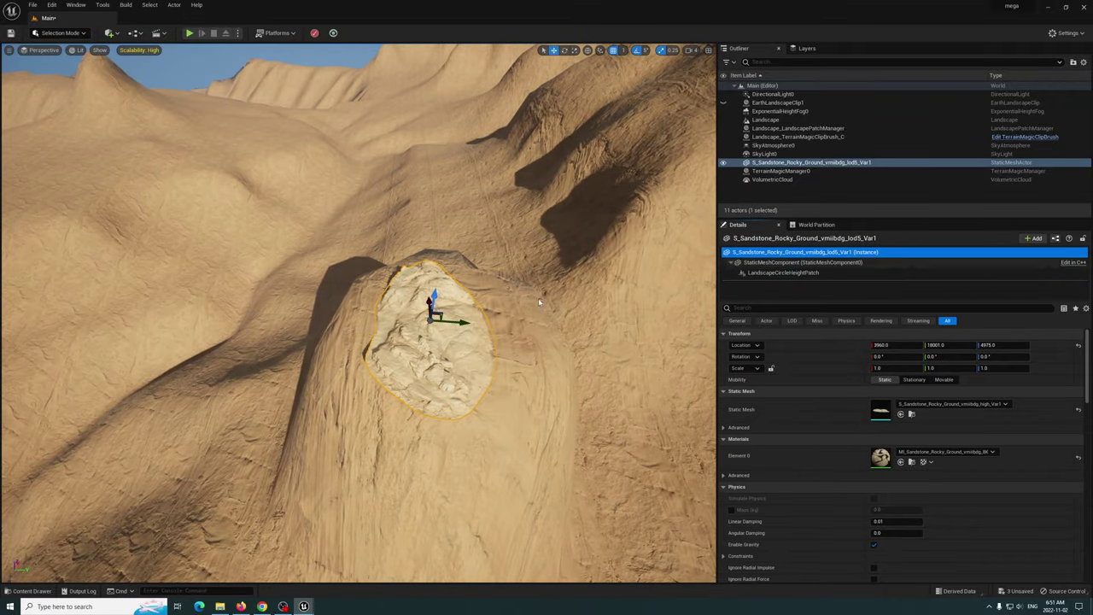
pyautogui.moveTo(405, 346); pyautogui.dragTo(495, 335)
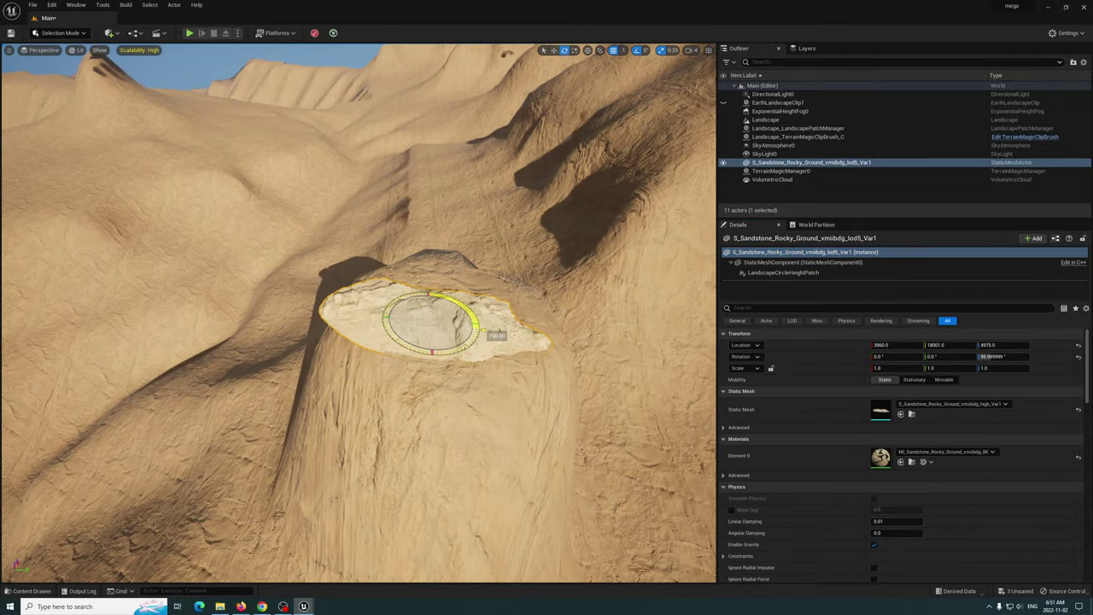
pyautogui.moveTo(483, 327); pyautogui.dragTo(409, 413, button='right')
pyautogui.press('w')
pyautogui.moveTo(395, 388); pyautogui.dragTo(356, 389)
pyautogui.moveTo(356, 388); pyautogui.dragTo(316, 325, button='right')
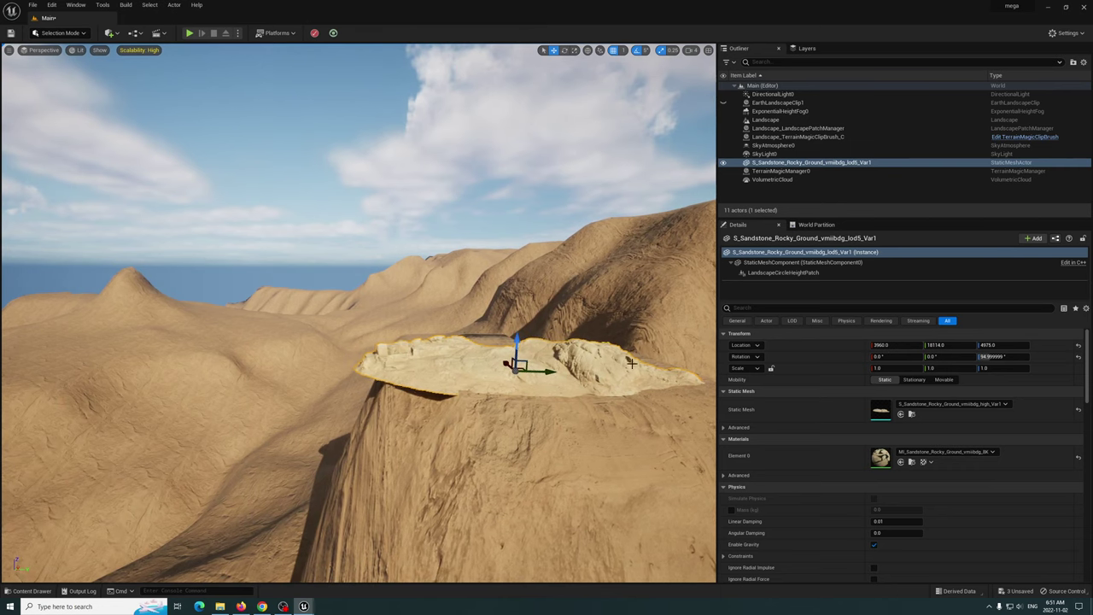
# Set the circle height patch's radius to 300 after trying 250
pyautogui.click(783, 273)
pyautogui.click(889, 403)
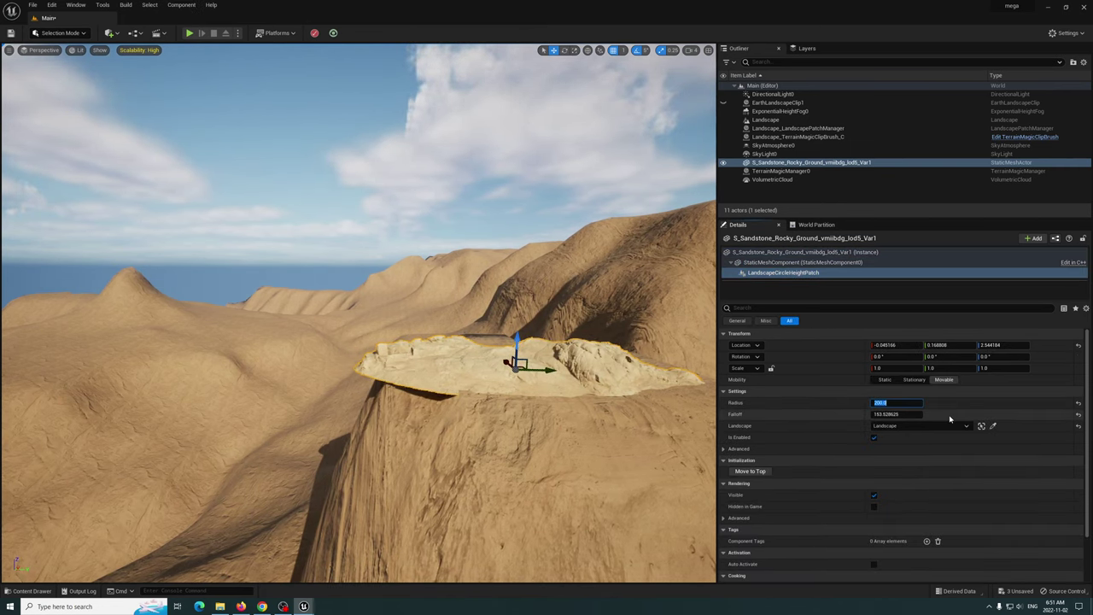
pyautogui.write('2000')
pyautogui.press('Return')
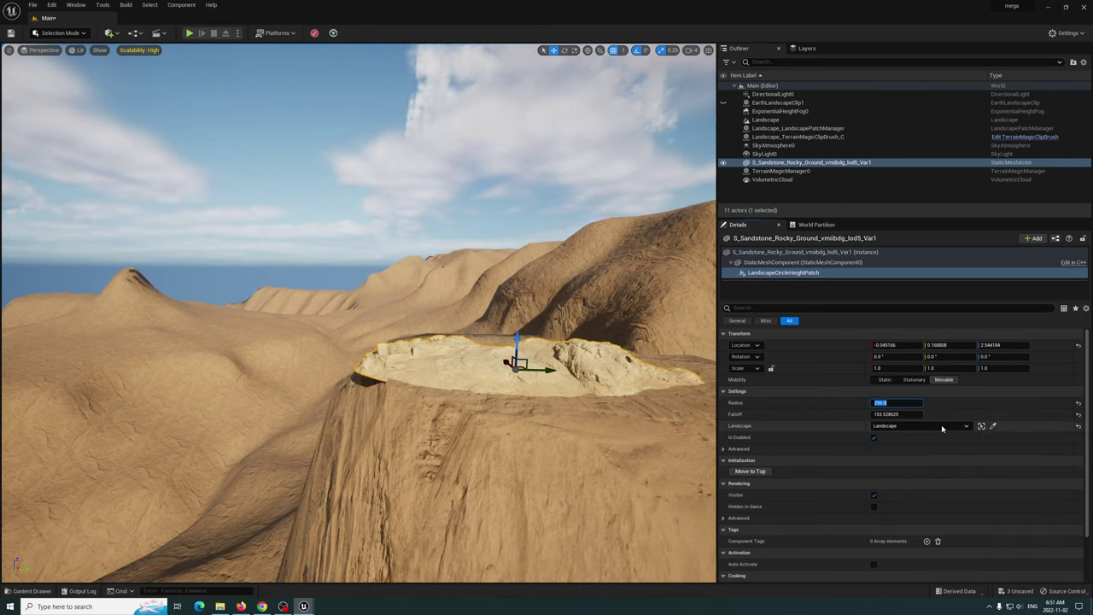
pyautogui.write('300')
pyautogui.press('Return')
# Set the circle height patch's falloff to 500
pyautogui.moveTo(598, 409)
pyautogui.mouseDown(button='right')
pyautogui.moveTo(478, 401)
pyautogui.moveTo(410, 478)
pyautogui.moveTo(392, 470)
pyautogui.moveTo(612, 405)
pyautogui.mouseUp(button='right')
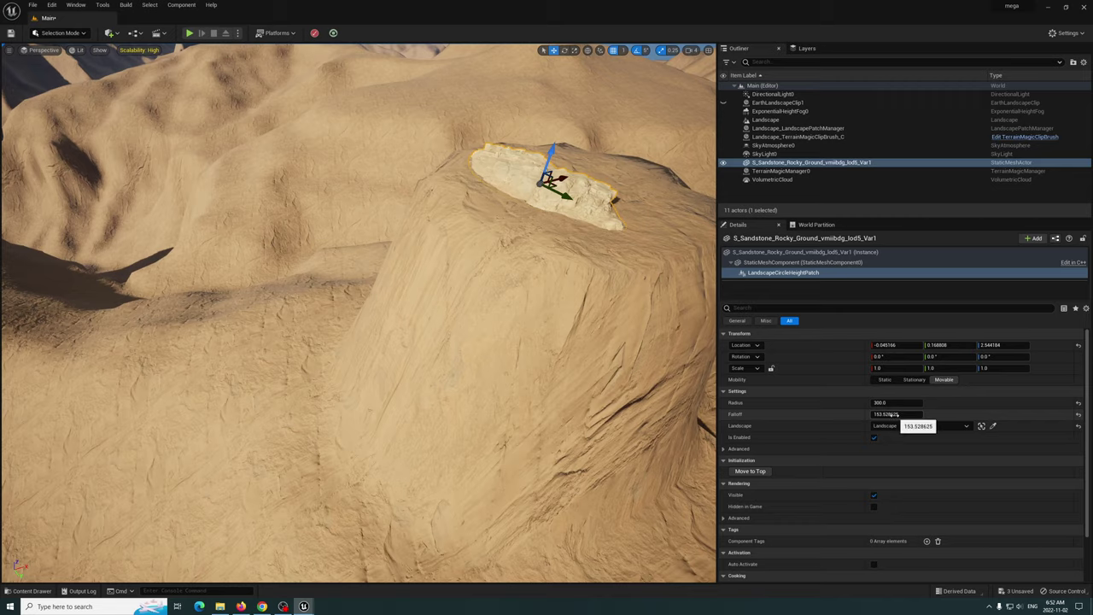
pyautogui.write('500')
pyautogui.press('Return')
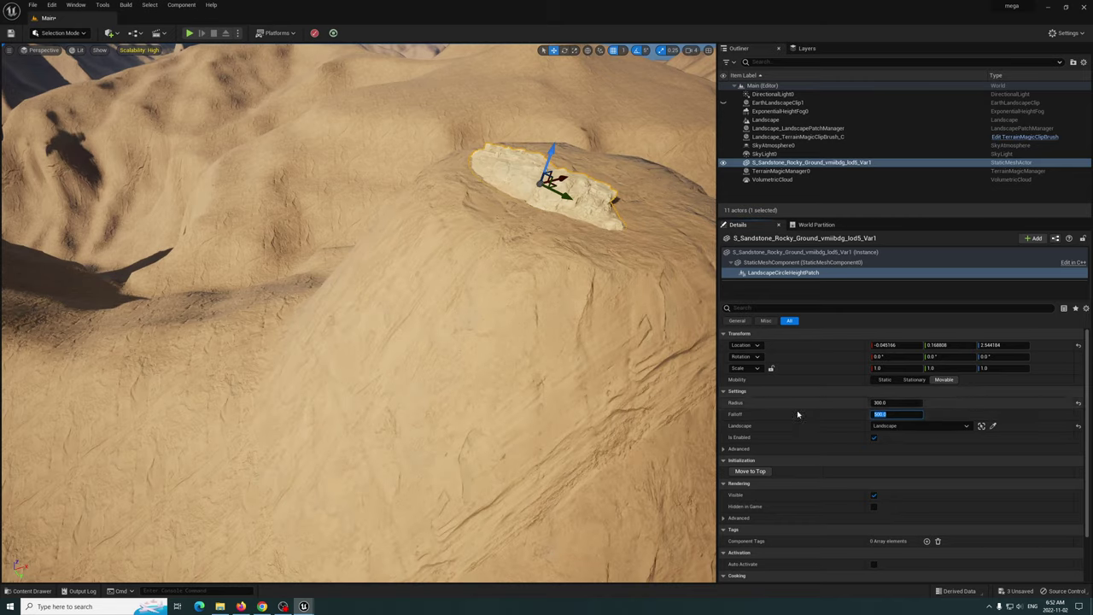
pyautogui.moveTo(359, 312); pyautogui.dragTo(385, 287, button='right')
pyautogui.moveTo(476, 207); pyautogui.dragTo(475, 401)
pyautogui.click(542, 432)
pyautogui.hotkey('ctrl', 'z')
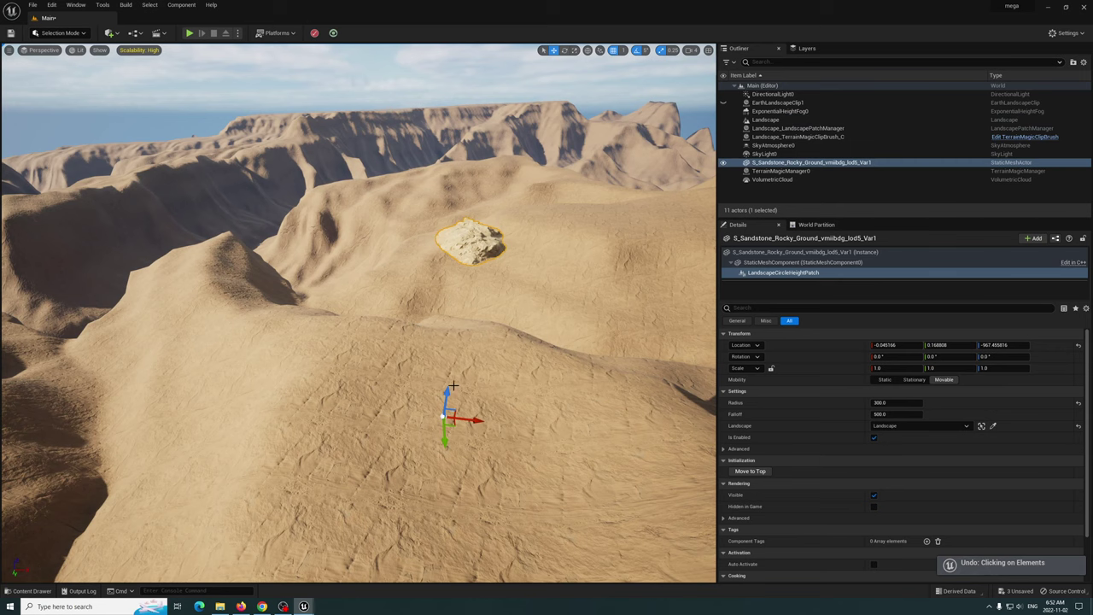
pyautogui.hotkey('ctrl', 'z')
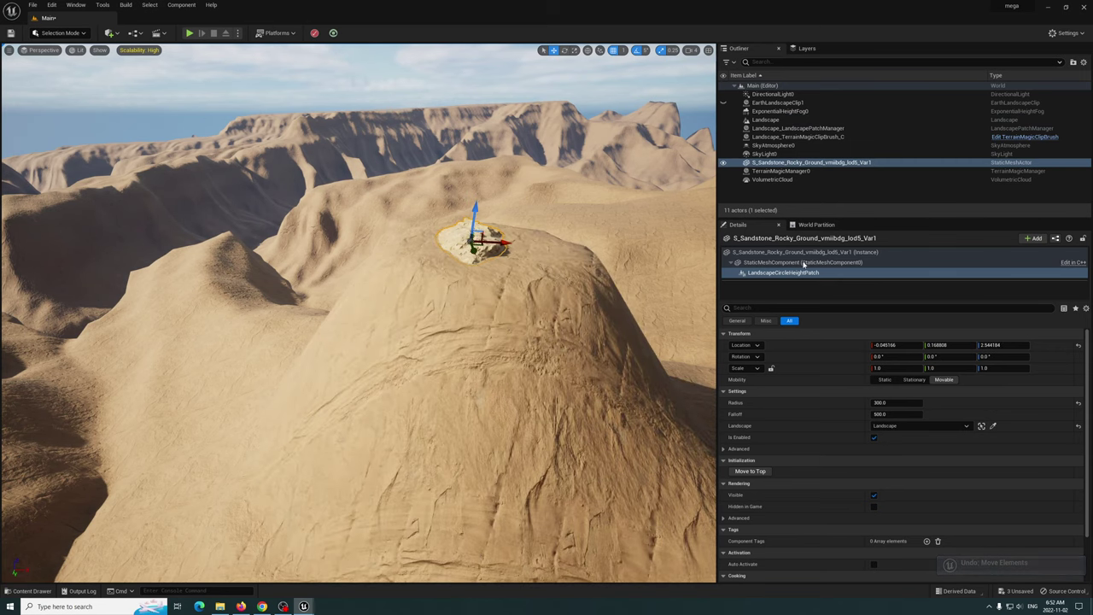
# Select the rock's root instance and lower it together with its height patch to about Z 3976
pyautogui.click(803, 251)
pyautogui.moveTo(475, 208); pyautogui.dragTo(461, 284)
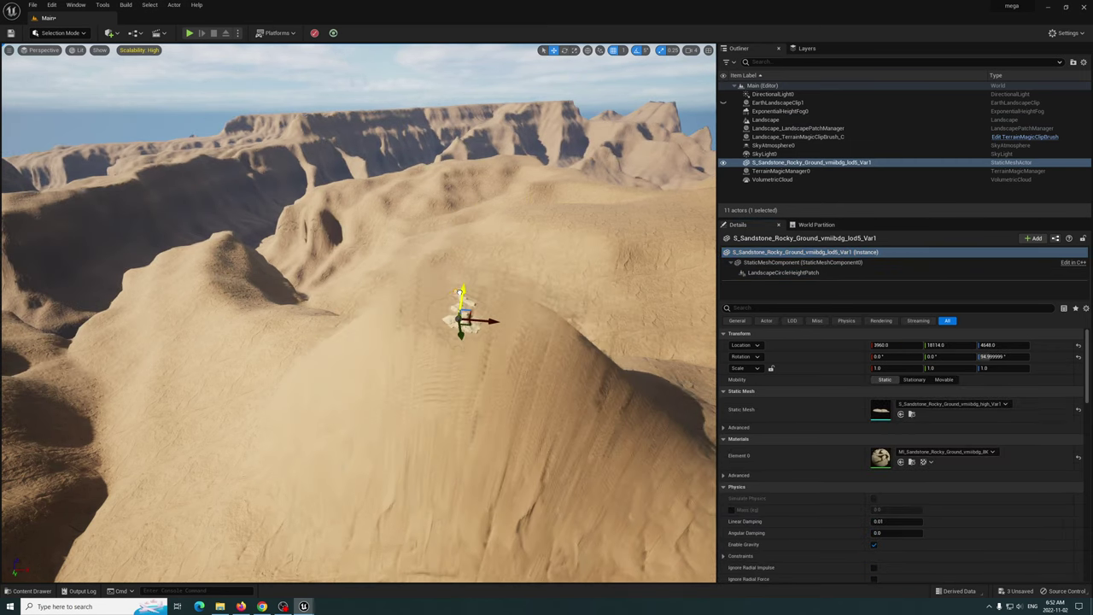
pyautogui.moveTo(440, 410); pyautogui.dragTo(441, 434)
pyautogui.moveTo(441, 434); pyautogui.dragTo(470, 461, button='right')
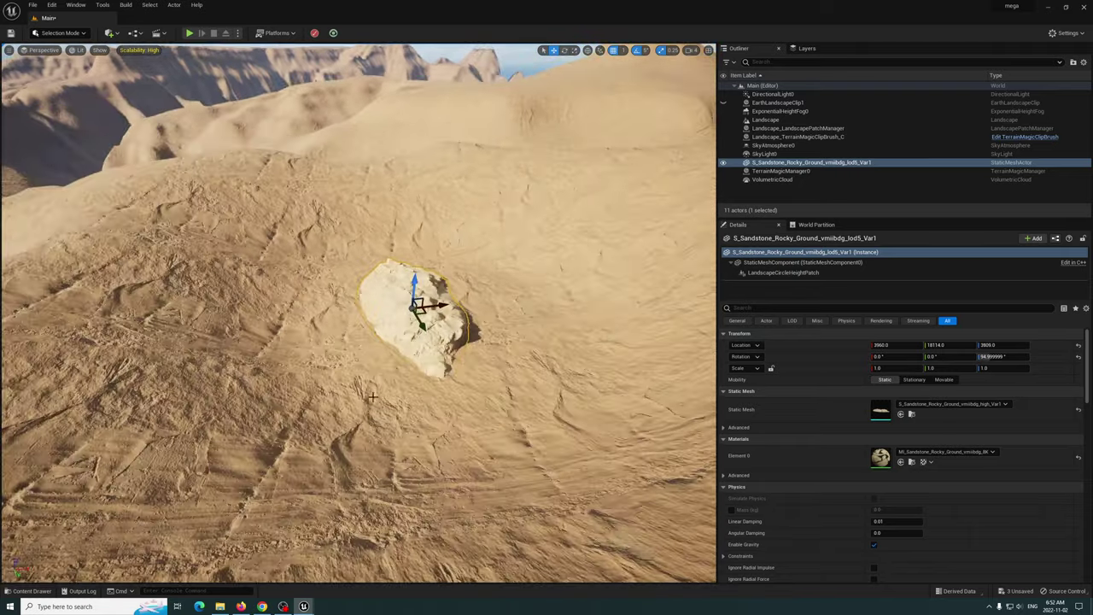
pyautogui.moveTo(412, 276); pyautogui.dragTo(421, 224)
pyautogui.moveTo(421, 224); pyautogui.dragTo(358, 183, button='right')
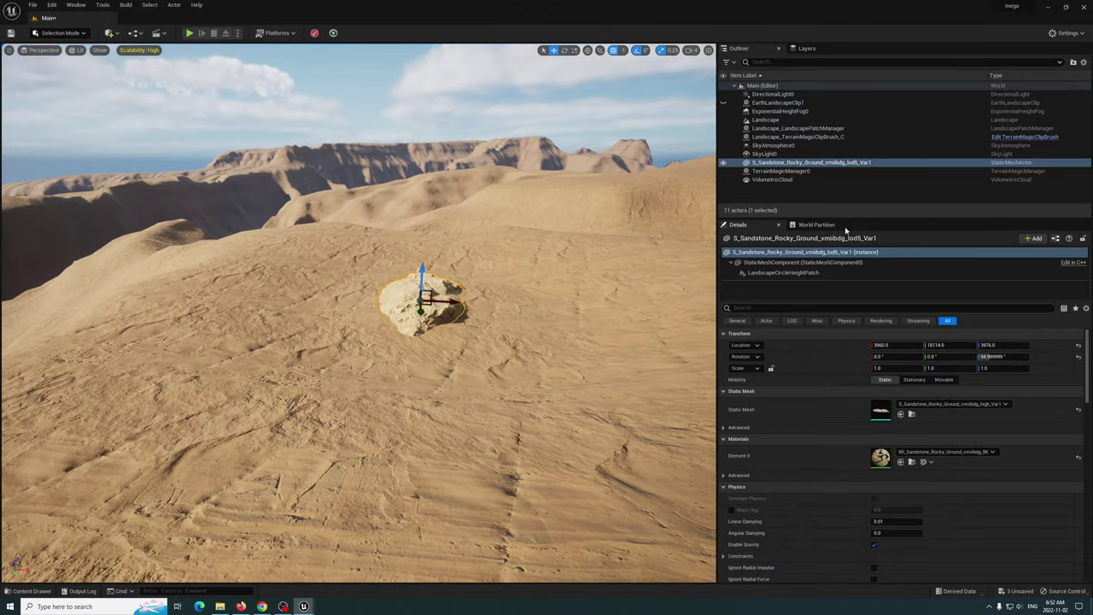
# Lock the rock's scale proportions, scale it uniformly to 5 and raise it together with its height patch
pyautogui.moveTo(420, 302); pyautogui.dragTo(420, 292)
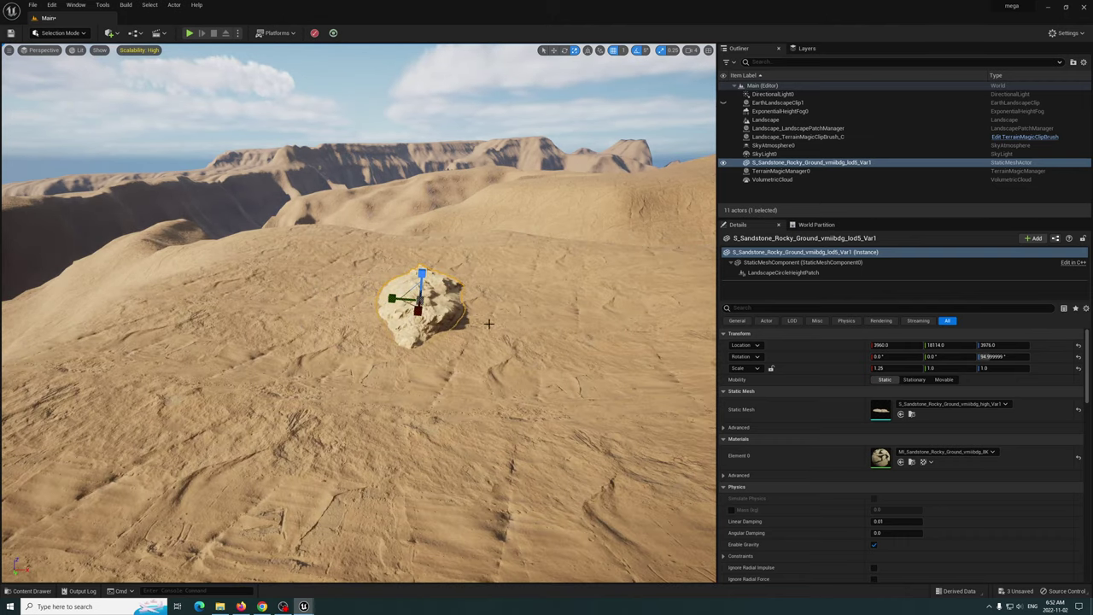
pyautogui.hotkey('ctrl', 'z')
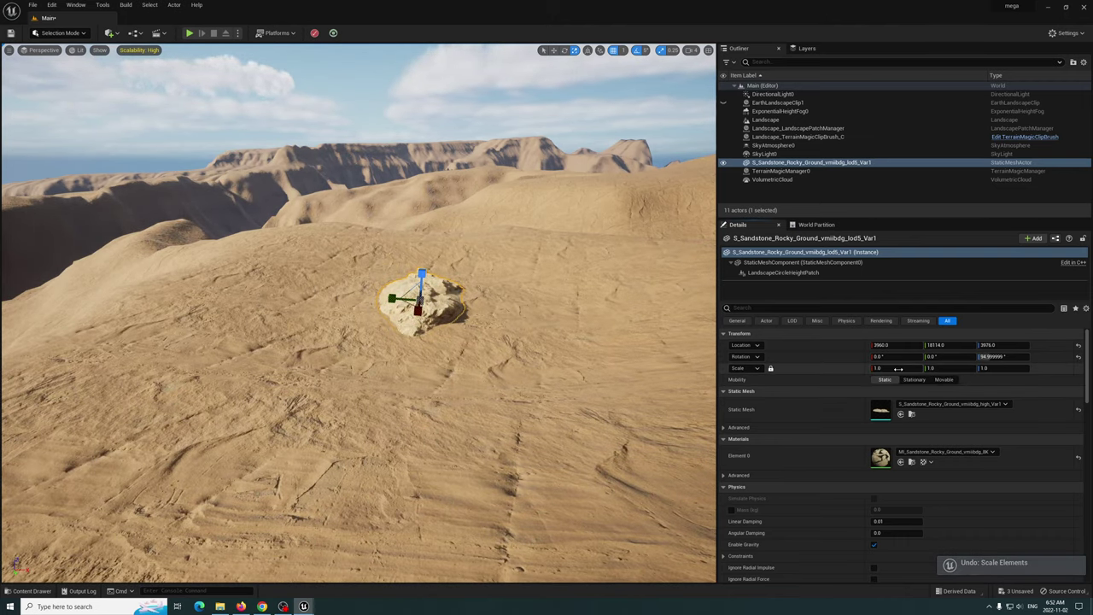
pyautogui.press('Return')
pyautogui.moveTo(546, 359); pyautogui.dragTo(397, 342, button='right')
pyautogui.press('w')
pyautogui.moveTo(424, 227); pyautogui.dragTo(426, 183)
pyautogui.moveTo(426, 183); pyautogui.dragTo(431, 265, button='right')
# Set the circle height patch's falloff to 200
pyautogui.click(790, 273)
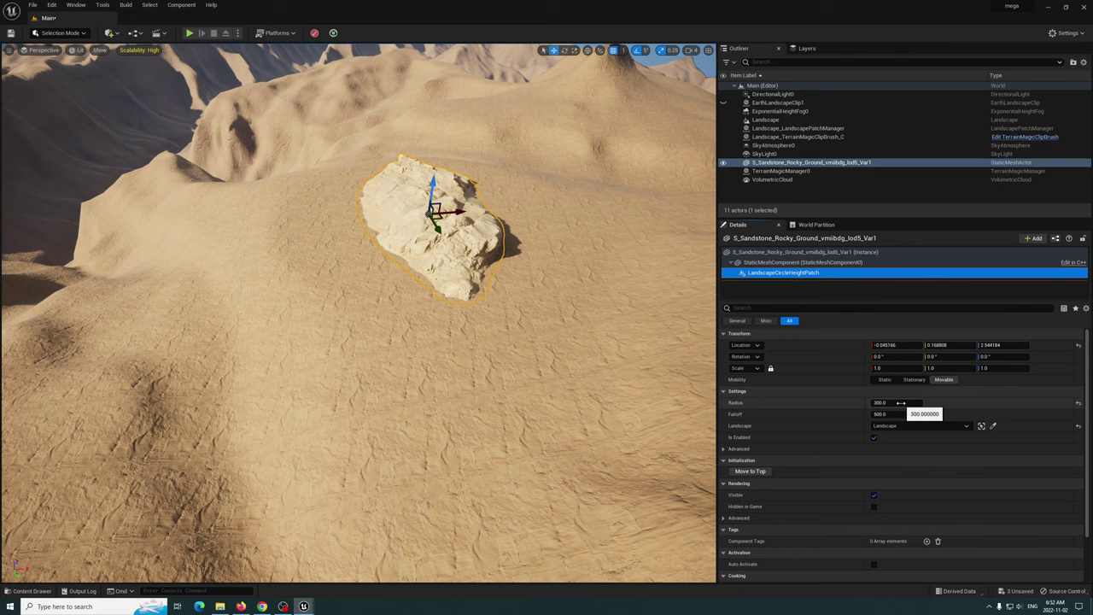
pyautogui.moveTo(431, 264); pyautogui.dragTo(410, 221, button='right')
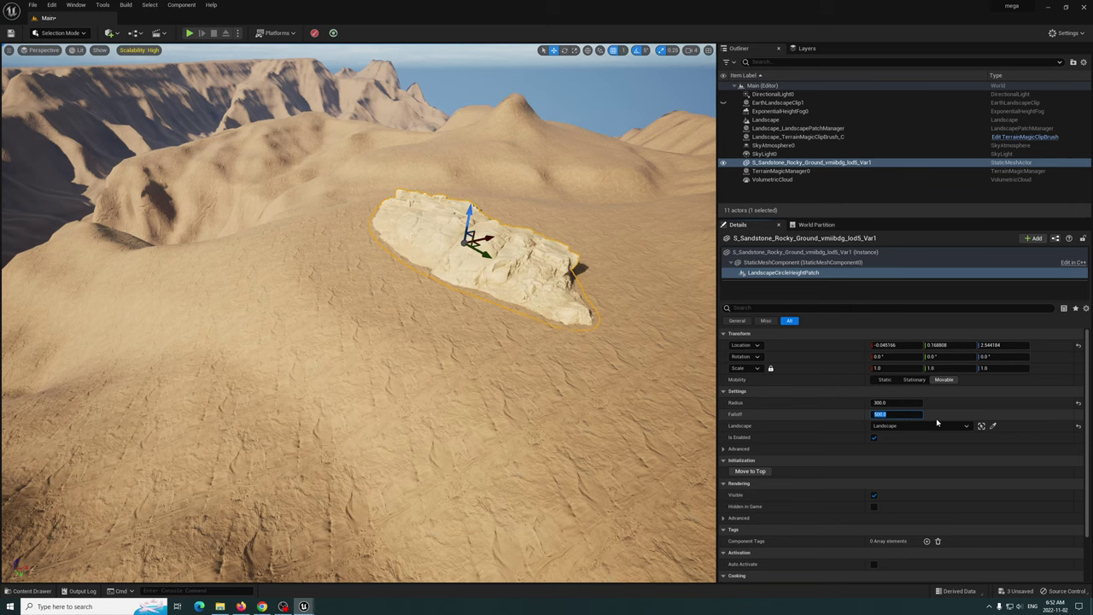
pyautogui.press('Return')
pyautogui.moveTo(512, 265)
pyautogui.mouseDown(button='right')
pyautogui.moveTo(461, 265)
pyautogui.moveTo(495, 252)
pyautogui.mouseUp(button='right')
pyautogui.moveTo(496, 250); pyautogui.dragTo(337, 280)
pyautogui.hotkey('ctrl', 'z')
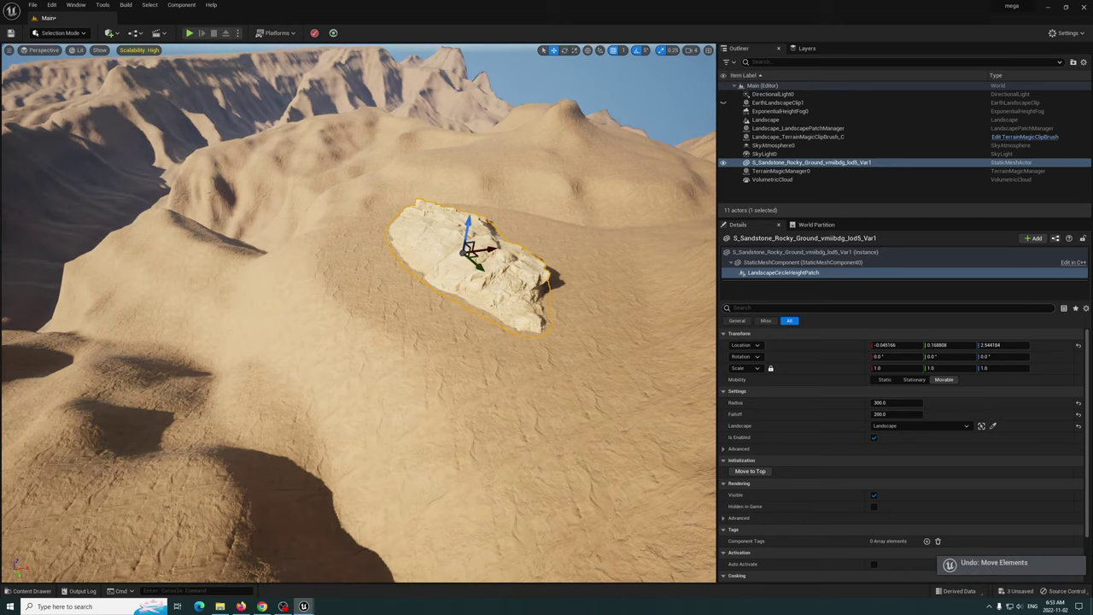
# Duplicate the enlarged rock with its height patch, place the copy at about X 3306 and Z 4222, and refresh the landscape
pyautogui.click(799, 253)
pyautogui.moveTo(481, 252); pyautogui.dragTo(495, 298)
pyautogui.moveTo(467, 270); pyautogui.dragTo(419, 266, button='right')
pyautogui.keyDown('alt'); pyautogui.moveTo(510, 254); pyautogui.dragTo(366, 279); pyautogui.keyUp('alt')
pyautogui.moveTo(378, 278)
pyautogui.mouseDown(button='right')
pyautogui.moveTo(329, 210)
pyautogui.moveTo(383, 278)
pyautogui.mouseUp(button='right')
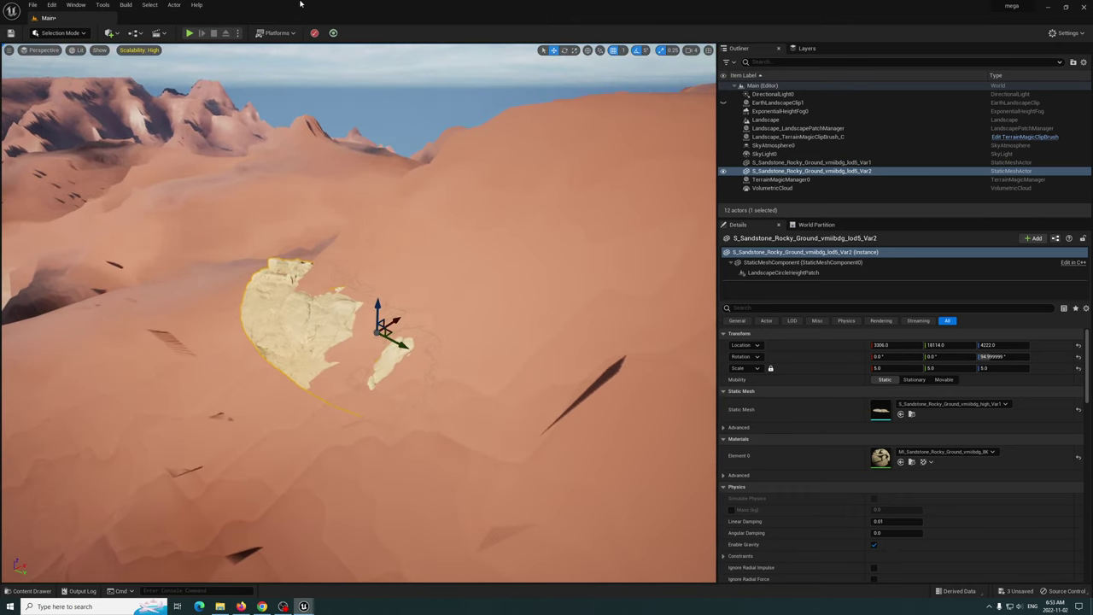
pyautogui.click(333, 33)
# Rotate the duplicated rock about the vertical axis to about 265° and move it against the original at X 3608
pyautogui.moveTo(422, 287); pyautogui.dragTo(473, 245, button='right')
pyautogui.press('e')
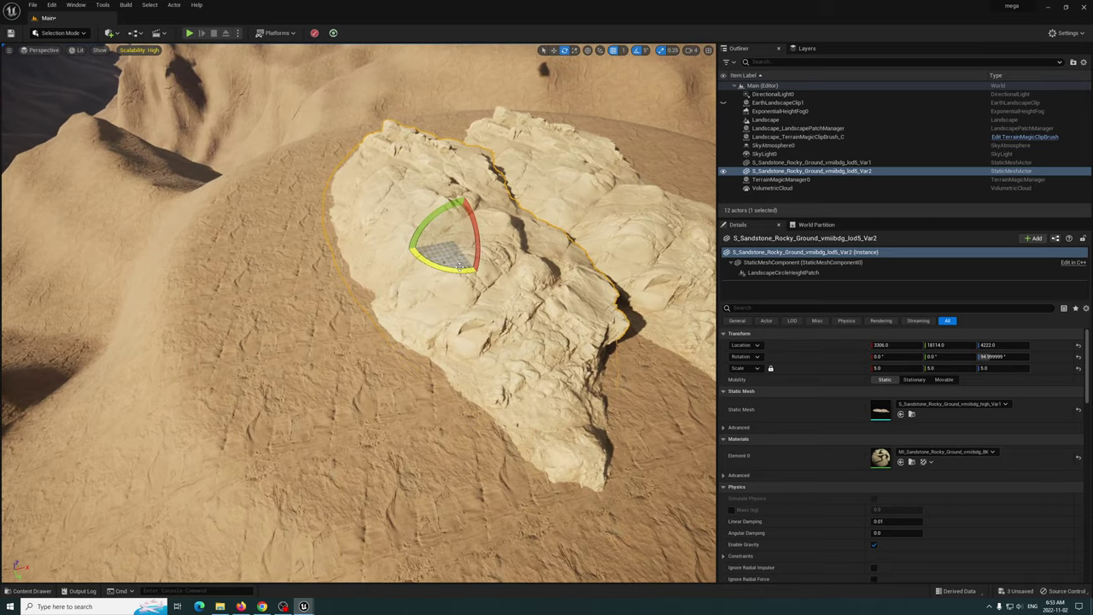
pyautogui.moveTo(455, 270); pyautogui.dragTo(549, 282)
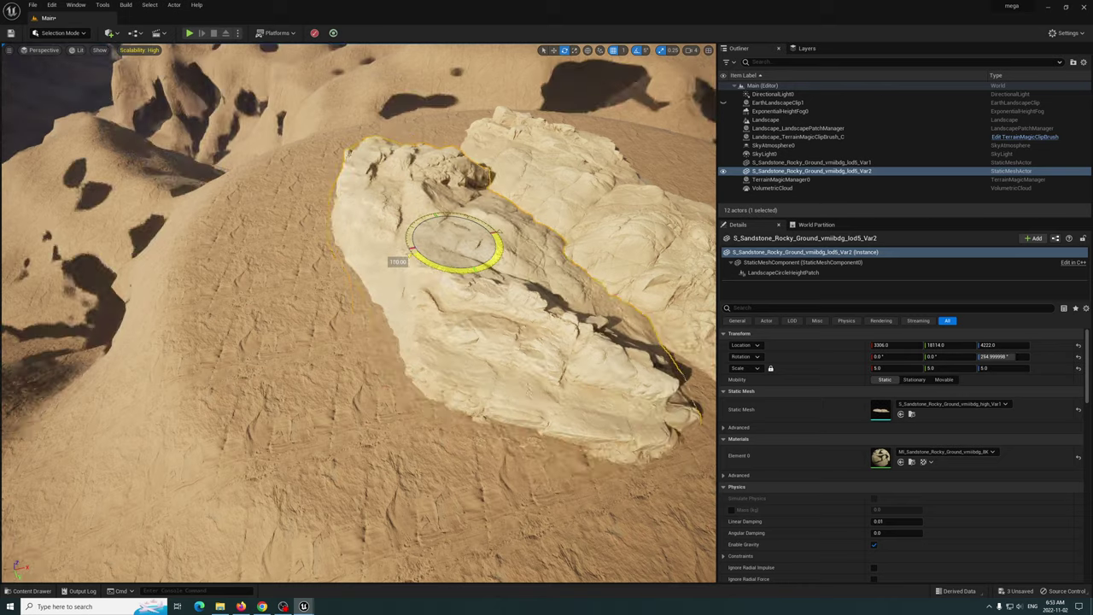
pyautogui.press('w')
pyautogui.moveTo(482, 234); pyautogui.dragTo(537, 231)
pyautogui.moveTo(537, 231); pyautogui.dragTo(552, 259, button='right')
pyautogui.press('s')
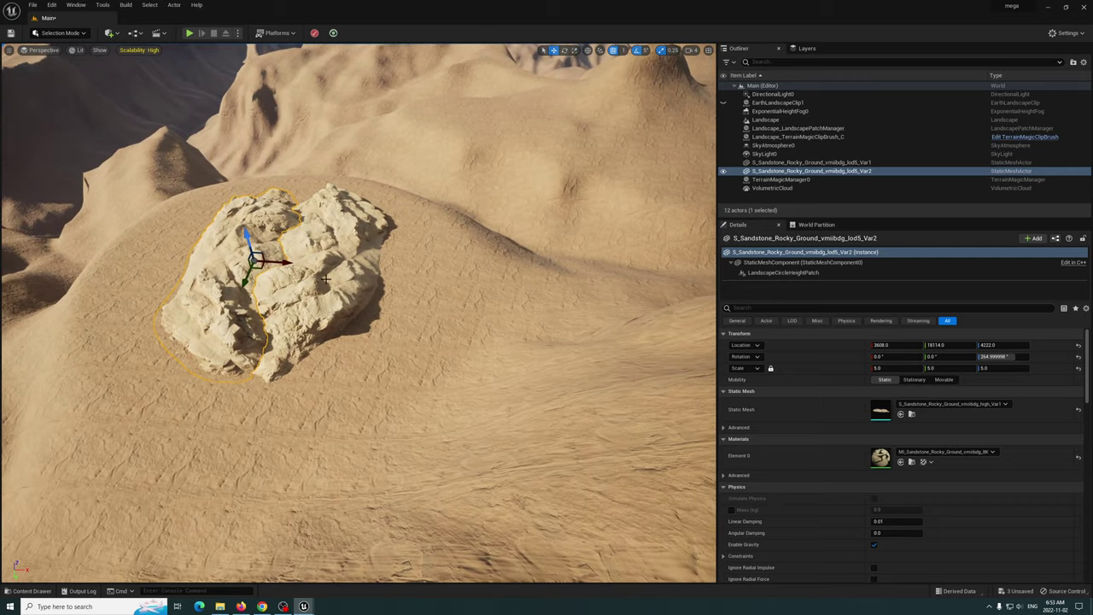
# Duplicate both rocks together with their height patches, place the copies beside the originals, and lower the cluster to Z 3506
pyautogui.keyDown('ctrl'); pyautogui.click(326, 279); pyautogui.keyUp('ctrl')
pyautogui.keyDown('alt'); pyautogui.moveTo(355, 265); pyautogui.dragTo(463, 276); pyautogui.keyUp('alt')
pyautogui.moveTo(431, 275); pyautogui.dragTo(366, 289, button='right')
pyautogui.moveTo(290, 278); pyautogui.dragTo(294, 340)
pyautogui.moveTo(287, 359); pyautogui.dragTo(205, 384, button='right')
pyautogui.moveTo(365, 359); pyautogui.dragTo(339, 355, button='right')
# Try a radius of 200 on the Var2 rock's circle height patch, and settle on a radius of 100
pyautogui.click(336, 332)
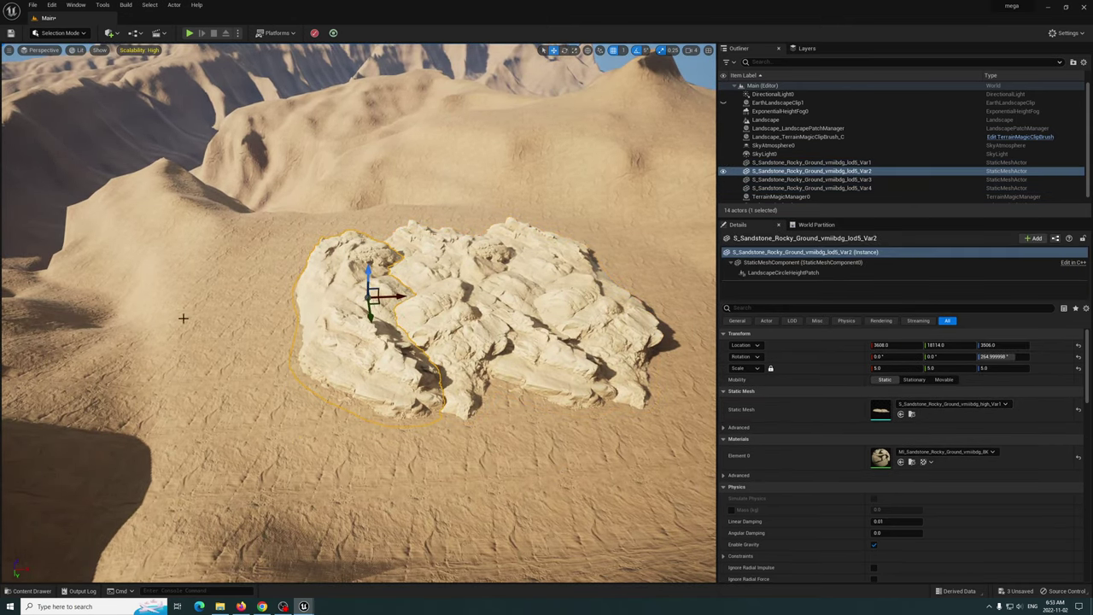
pyautogui.click(782, 272)
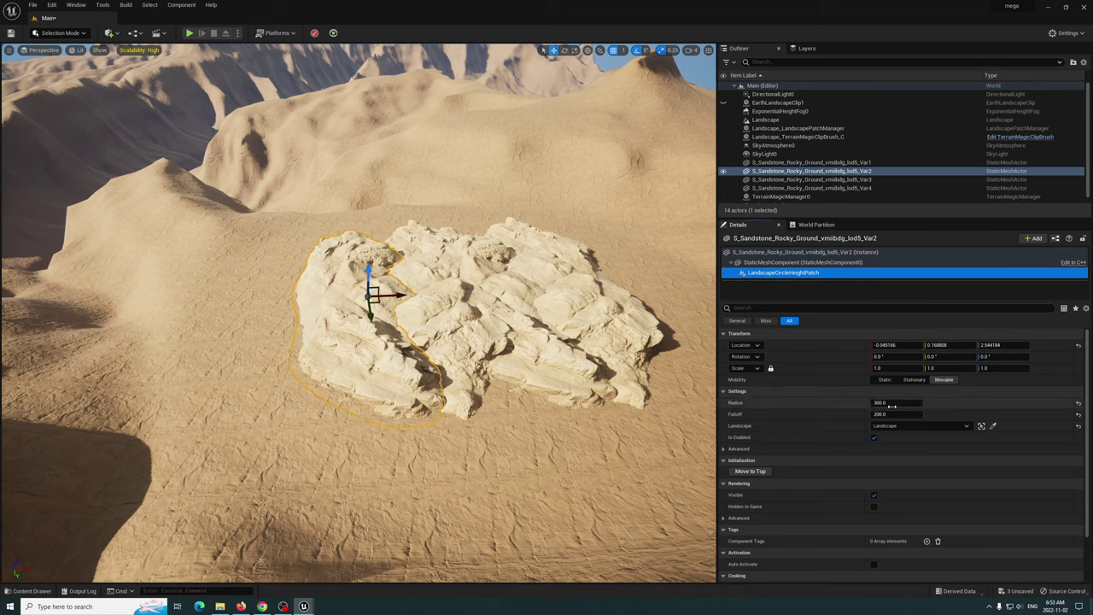
pyautogui.write('200')
pyautogui.press('Return')
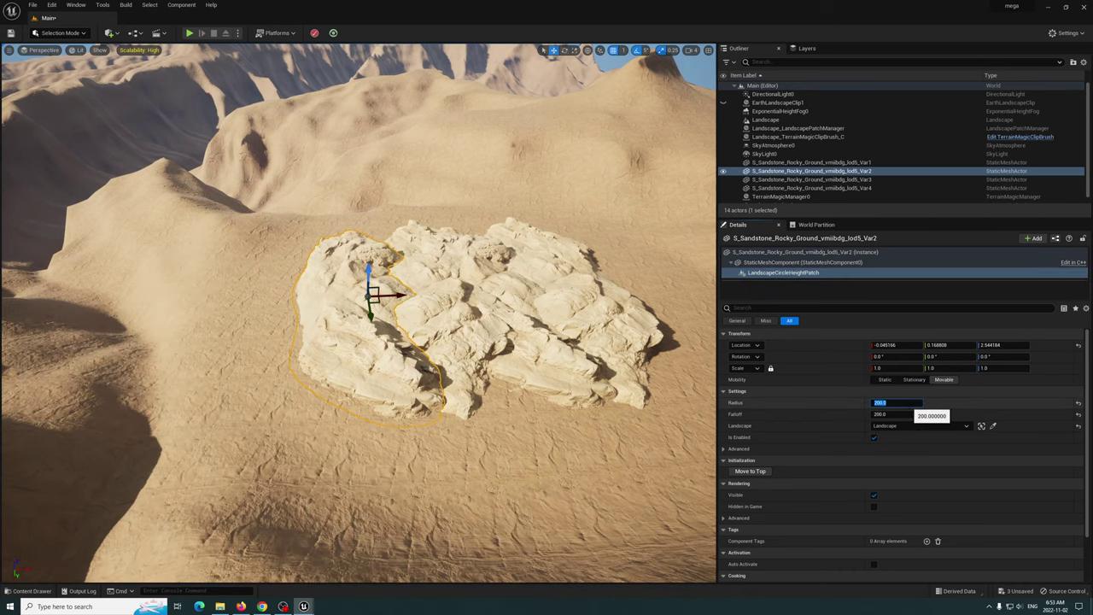
pyautogui.write('100')
pyautogui.press('Return')
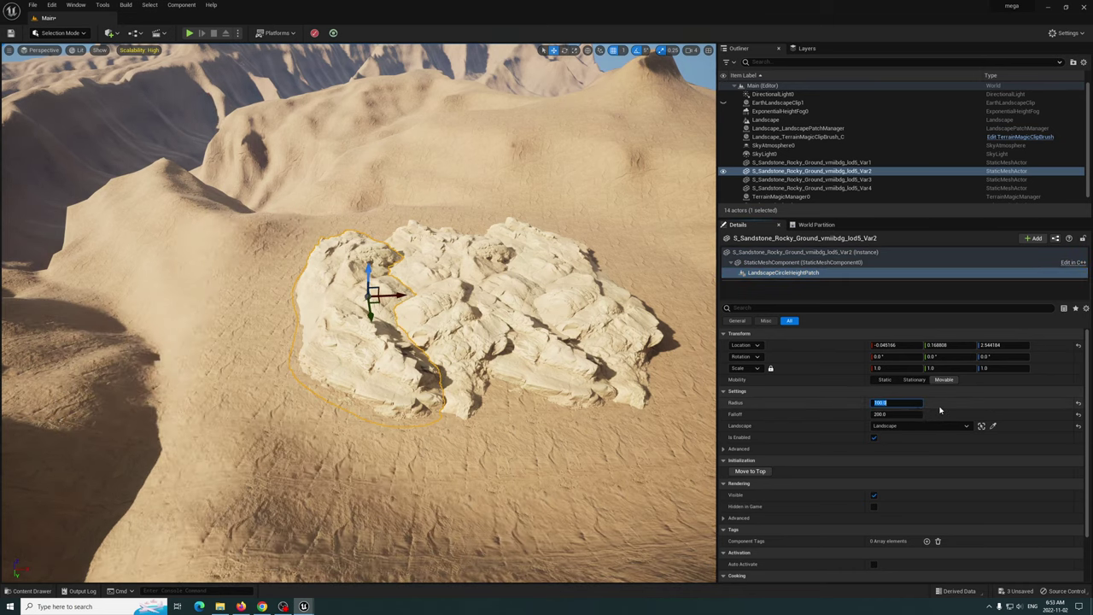
# Set the radius of the Var1 rock's circle height patch to 100
pyautogui.click(424, 309)
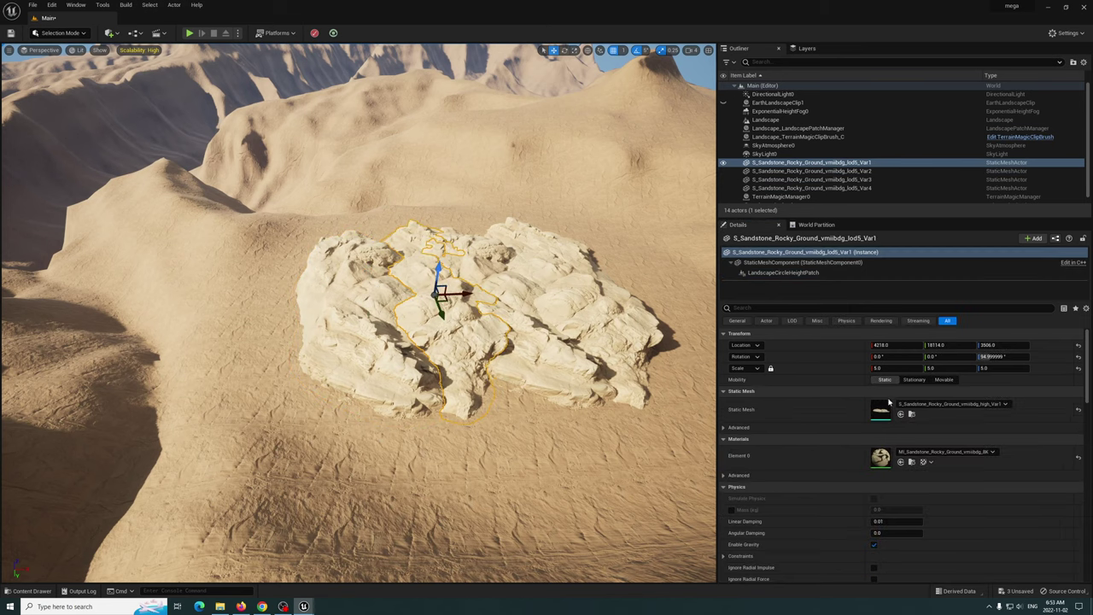
pyautogui.click(783, 272)
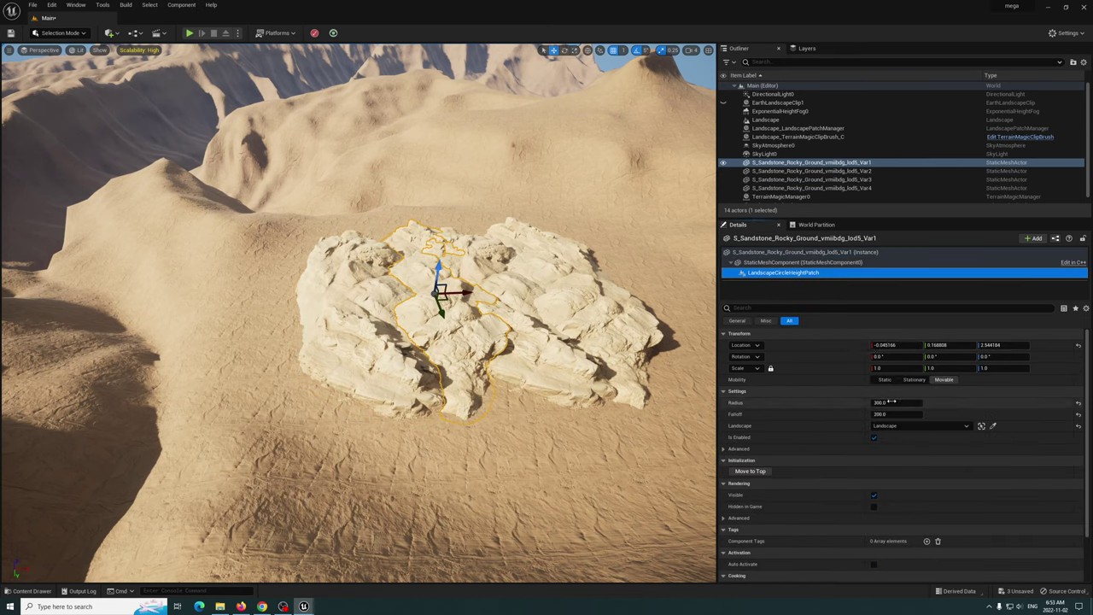
pyautogui.write('100')
pyautogui.press('Return')
# Set the radius of the Var3 rock's circle height patch to 100
pyautogui.moveTo(461, 423); pyautogui.dragTo(478, 453, button='right')
pyautogui.press('w')
pyautogui.moveTo(385, 264); pyautogui.dragTo(421, 291, button='right')
pyautogui.press('s')
pyautogui.click(512, 271)
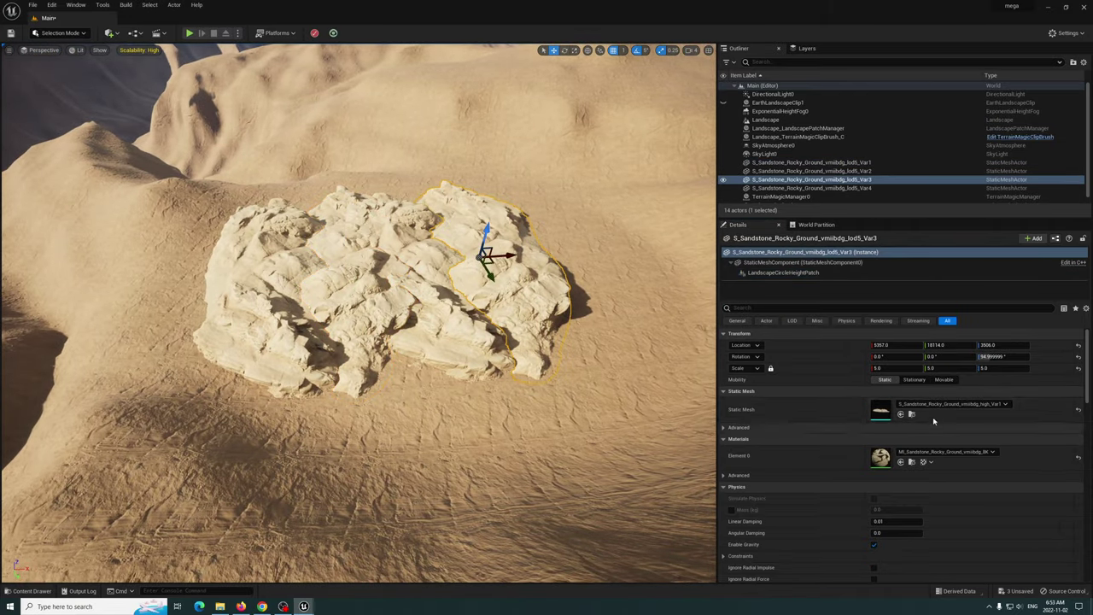
pyautogui.click(820, 273)
pyautogui.write('100')
pyautogui.press('Return')
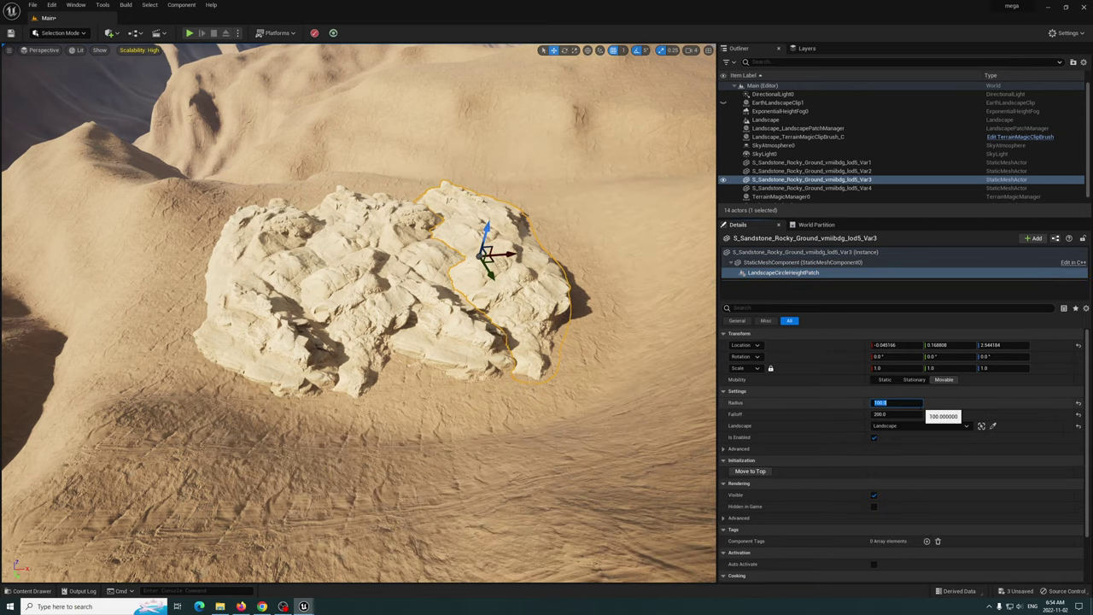
# Select the neighbouring rocks in the cluster, raise them and move them away from the Var3 rock
pyautogui.click(415, 280)
pyautogui.keyDown('ctrl'); pyautogui.click(346, 282); pyautogui.keyUp('ctrl')
pyautogui.moveTo(277, 248); pyautogui.dragTo(269, 205)
pyautogui.moveTo(270, 205); pyautogui.dragTo(317, 306, button='right')
pyautogui.moveTo(433, 317); pyautogui.dragTo(155, 309)
pyautogui.moveTo(155, 309); pyautogui.dragTo(119, 367, button='right')
pyautogui.press('w')
pyautogui.press('s')
pyautogui.moveTo(632, 316); pyautogui.dragTo(582, 329, button='right')
# Raise the Var3 rock out of its hollow to Z 4695
pyautogui.click(500, 294)
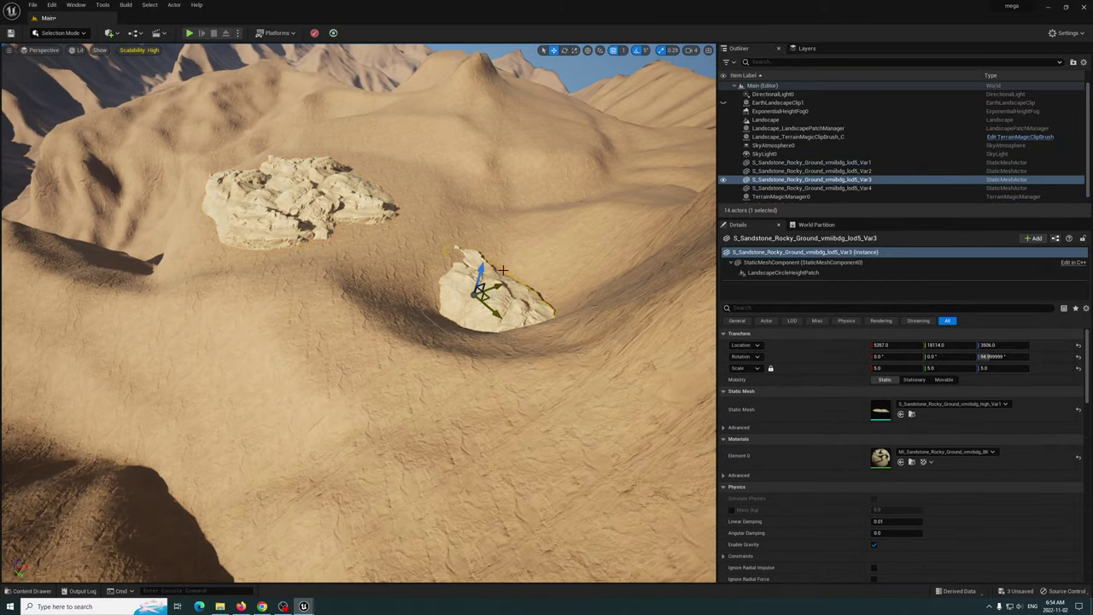
pyautogui.moveTo(481, 283); pyautogui.dragTo(513, 175)
pyautogui.moveTo(513, 175); pyautogui.dragTo(536, 173, button='right')
pyautogui.press('w')
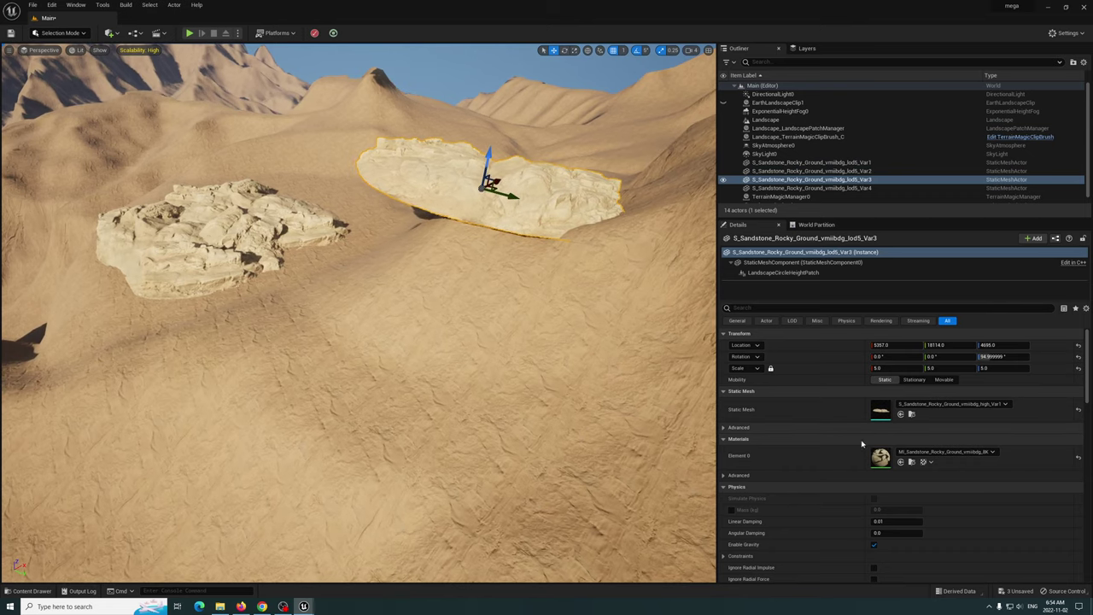
# Reset the radius and falloff of the Var3 rock's circle height patch to their defaults of 500
pyautogui.click(811, 274)
pyautogui.click(1079, 405)
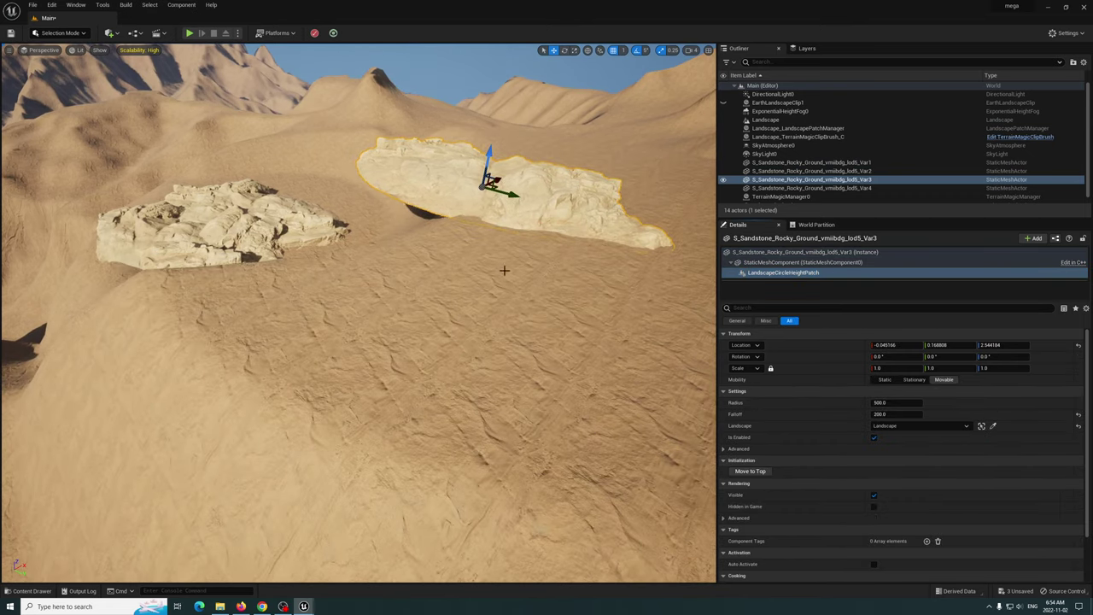
pyautogui.moveTo(508, 281); pyautogui.dragTo(549, 301, button='right')
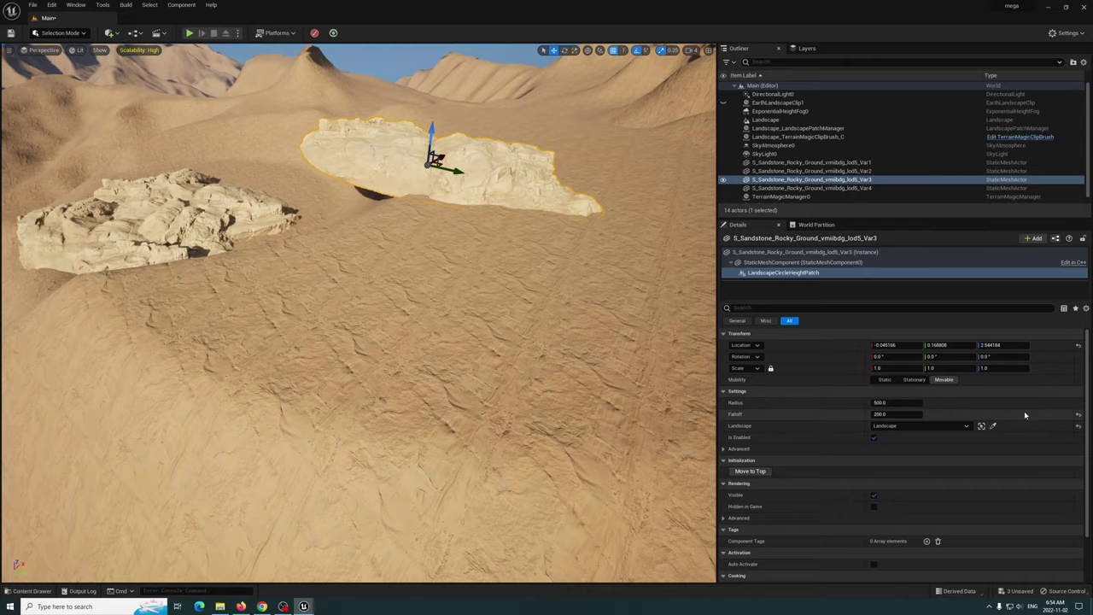
pyautogui.click(1078, 415)
# Undo the trial move of the patch component, and move the whole Var3 rock away from the cluster to X 9218, about Y 20209
pyautogui.moveTo(654, 338); pyautogui.dragTo(649, 248, button='right')
pyautogui.moveTo(484, 255)
pyautogui.mouseDown(button='right')
pyautogui.moveTo(444, 359)
pyautogui.moveTo(485, 255)
pyautogui.mouseUp(button='right')
pyautogui.moveTo(455, 257); pyautogui.dragTo(376, 247)
pyautogui.hotkey('ctrl', 'z')
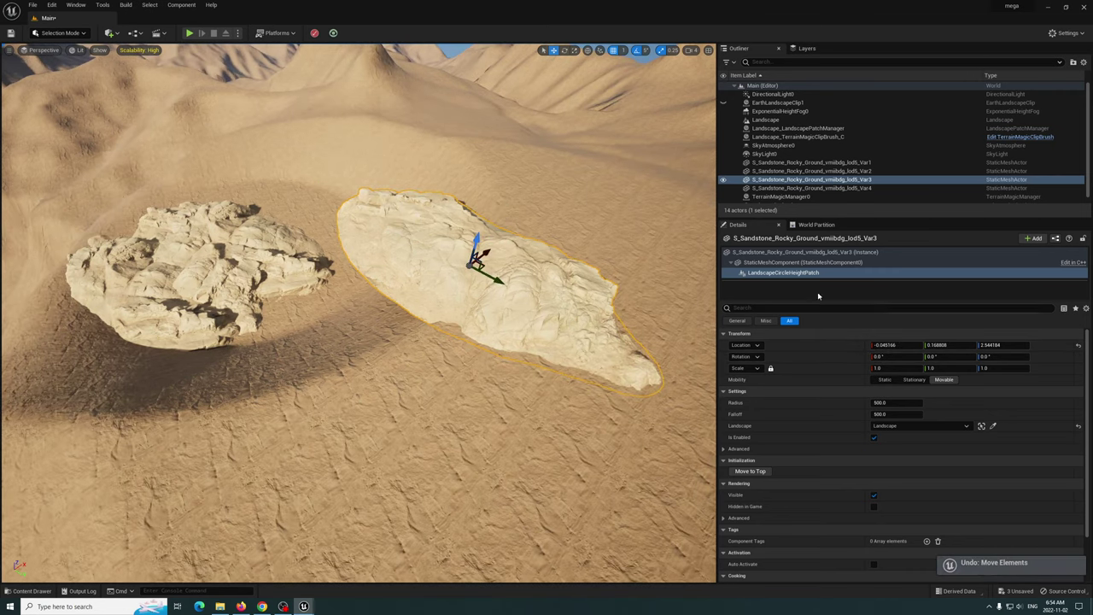
pyautogui.click(757, 254)
pyautogui.moveTo(497, 278); pyautogui.dragTo(644, 344)
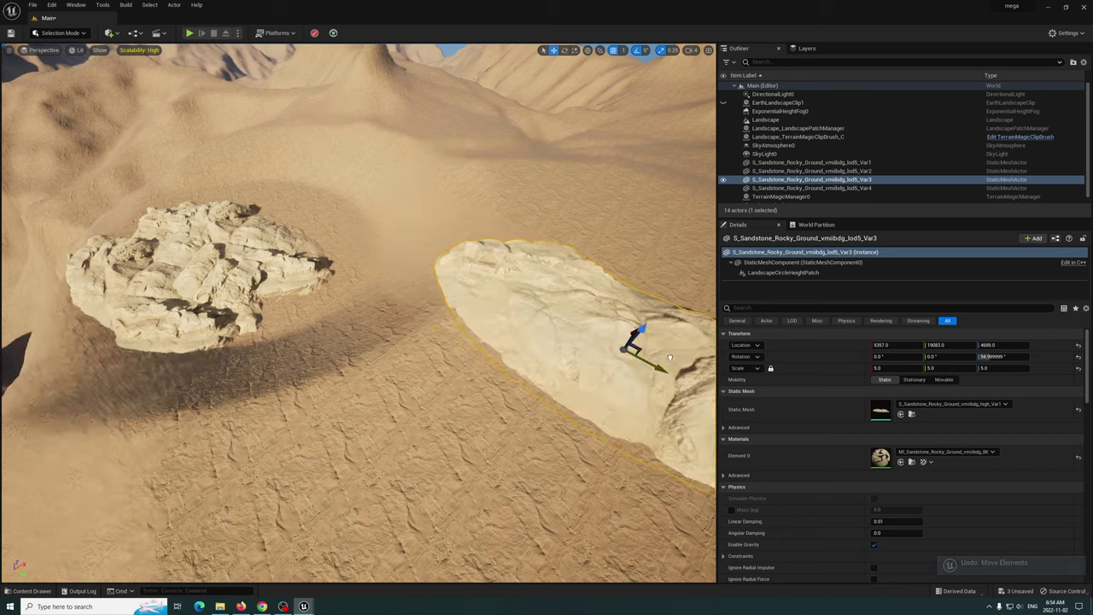
pyautogui.moveTo(358, 312); pyautogui.dragTo(316, 367, button='right')
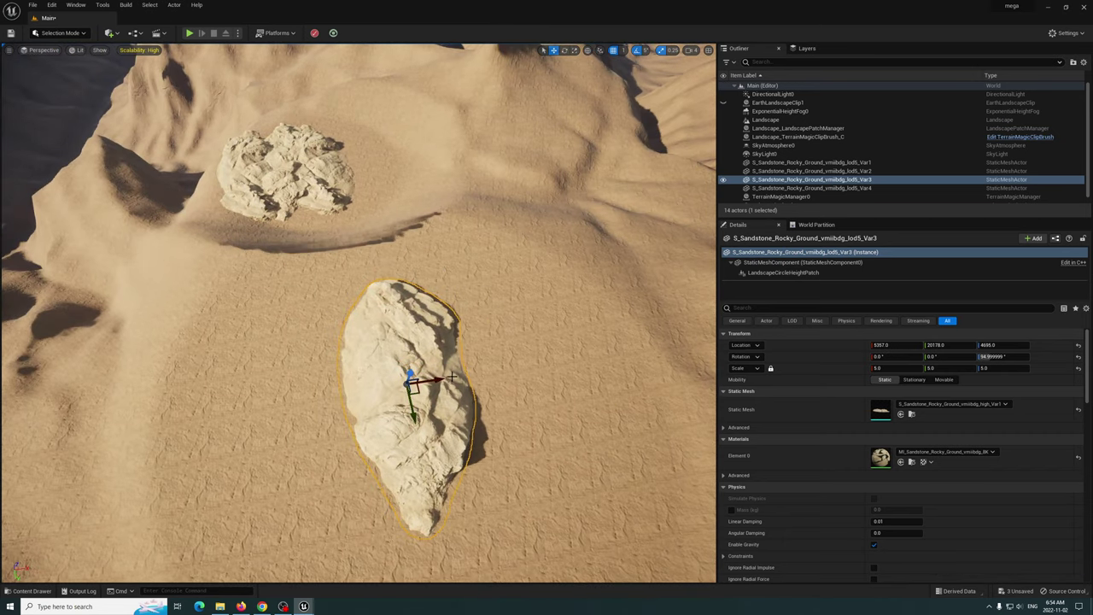
pyautogui.moveTo(685, 367); pyautogui.dragTo(553, 261, button='right')
pyautogui.keyDown('shift'); pyautogui.moveTo(474, 254); pyautogui.dragTo(404, 256); pyautogui.keyUp('shift')
pyautogui.moveTo(404, 256); pyautogui.dragTo(452, 268, button='right')
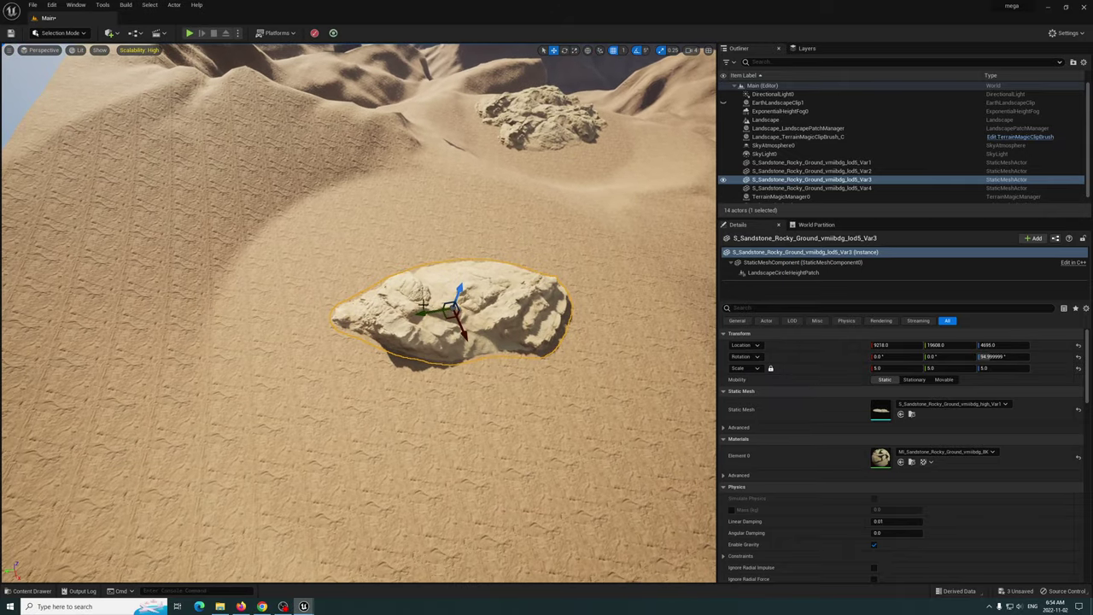
pyautogui.moveTo(422, 302); pyautogui.dragTo(368, 311)
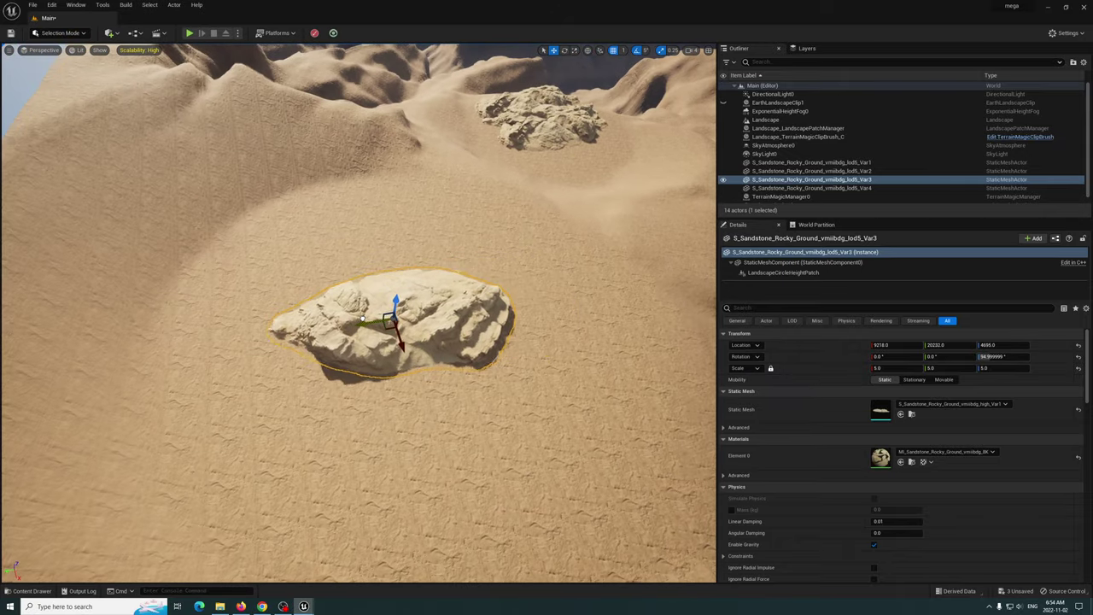
# Delete the LandscapeCircleHeightPatch component from the Var3 rock and move the rock to about Y 18788, Z 5913
pyautogui.click(755, 273)
pyautogui.rightClick(764, 273)
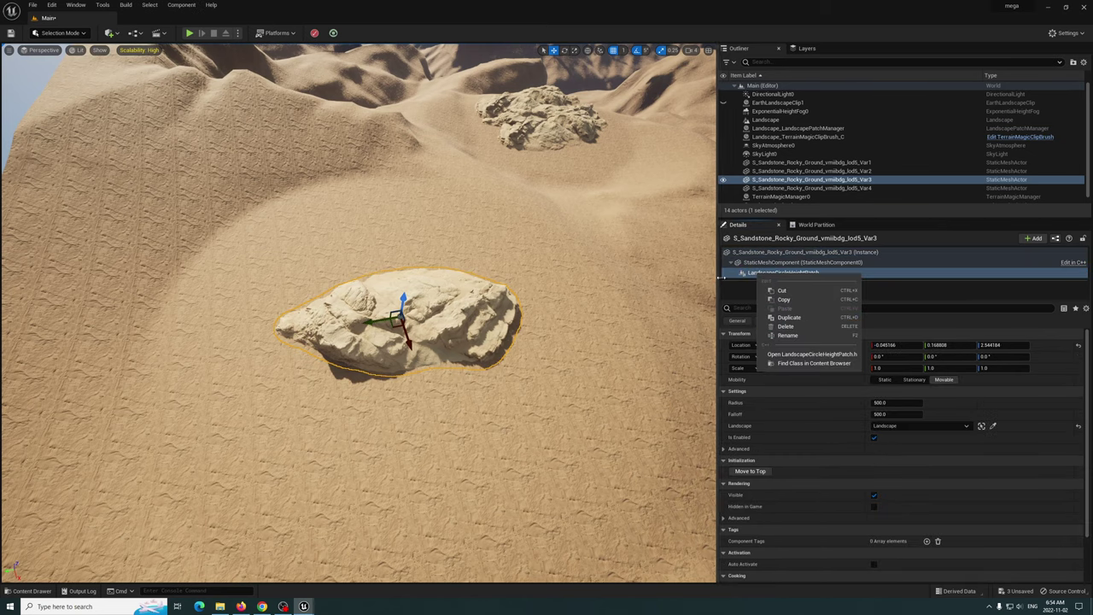
pyautogui.click(787, 326)
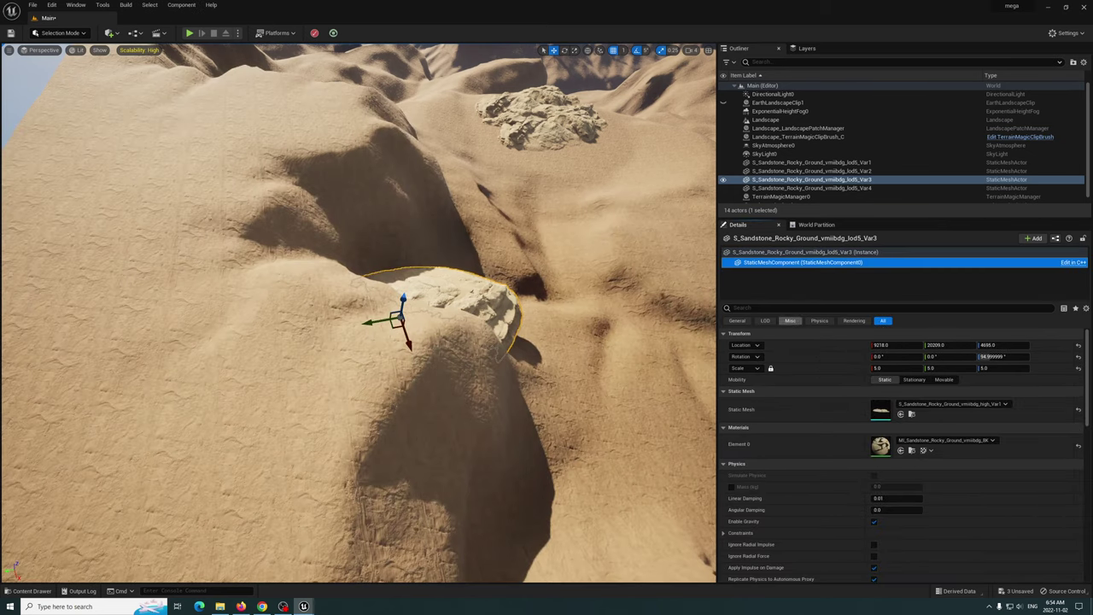
pyautogui.moveTo(402, 300); pyautogui.dragTo(687, 153)
# Add a Landscape Texture Patch component named d to the Var3 rock
pyautogui.click(1033, 238)
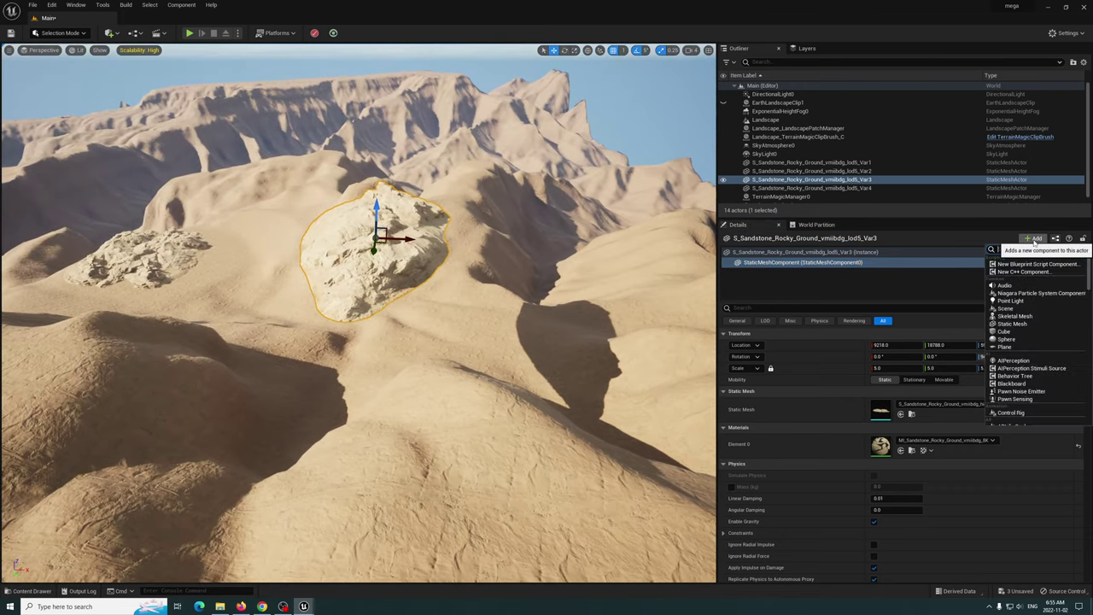
pyautogui.write('landsca')
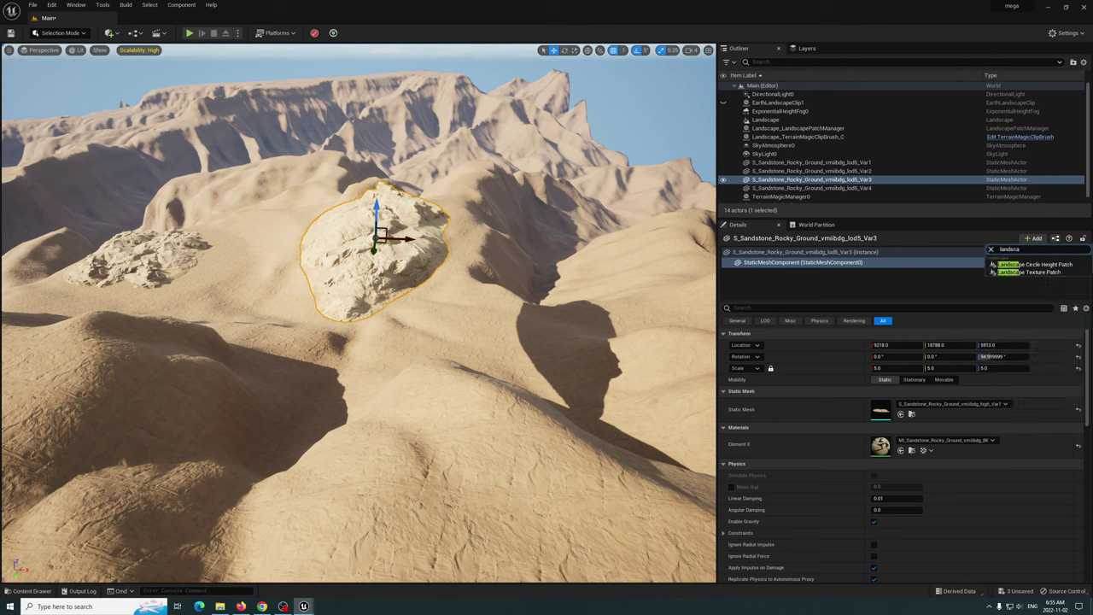
pyautogui.click(1028, 272)
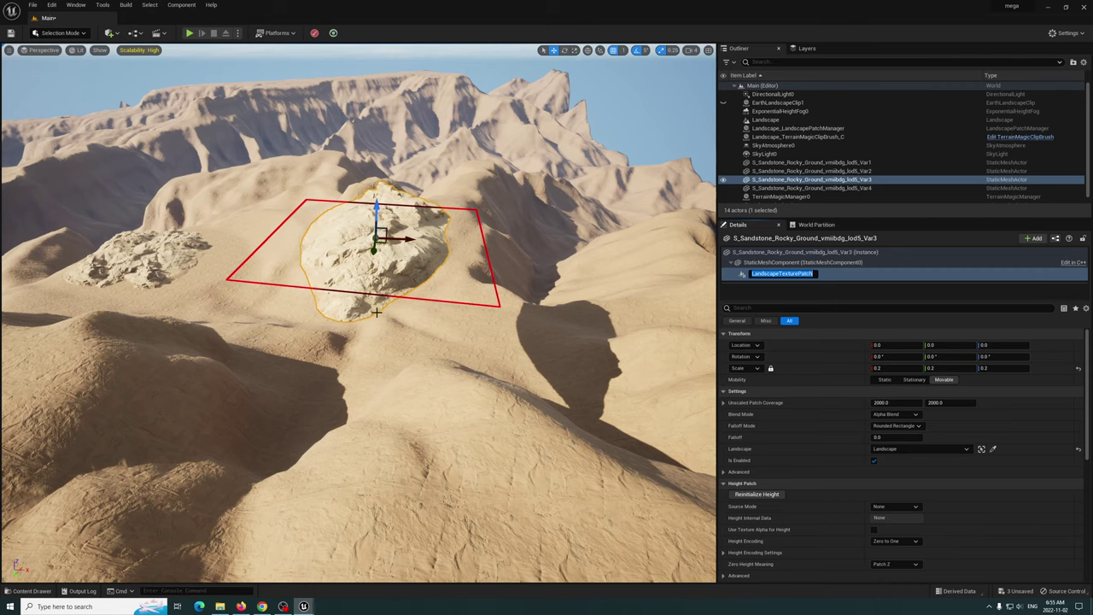
pyautogui.write('d')
# Move the whole Var3 rock with its texture patch to about X 9422
pyautogui.moveTo(452, 291); pyautogui.dragTo(416, 282, button='right')
pyautogui.click(761, 252)
pyautogui.moveTo(494, 278); pyautogui.dragTo(492, 306)
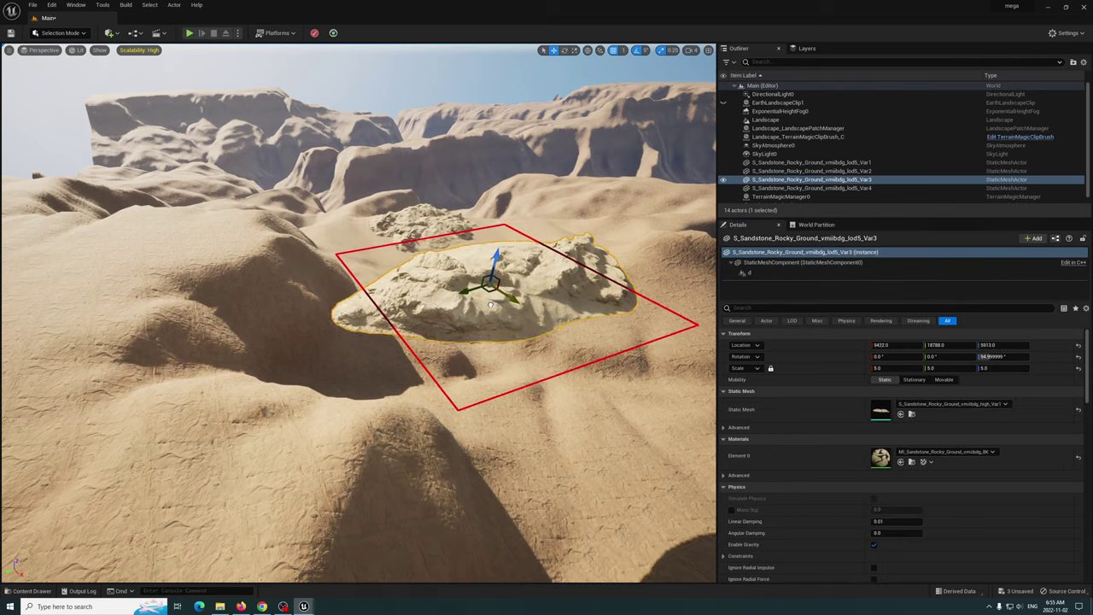
# Snap the texture patch to the landscape and reinitialize its height data
pyautogui.click(768, 273)
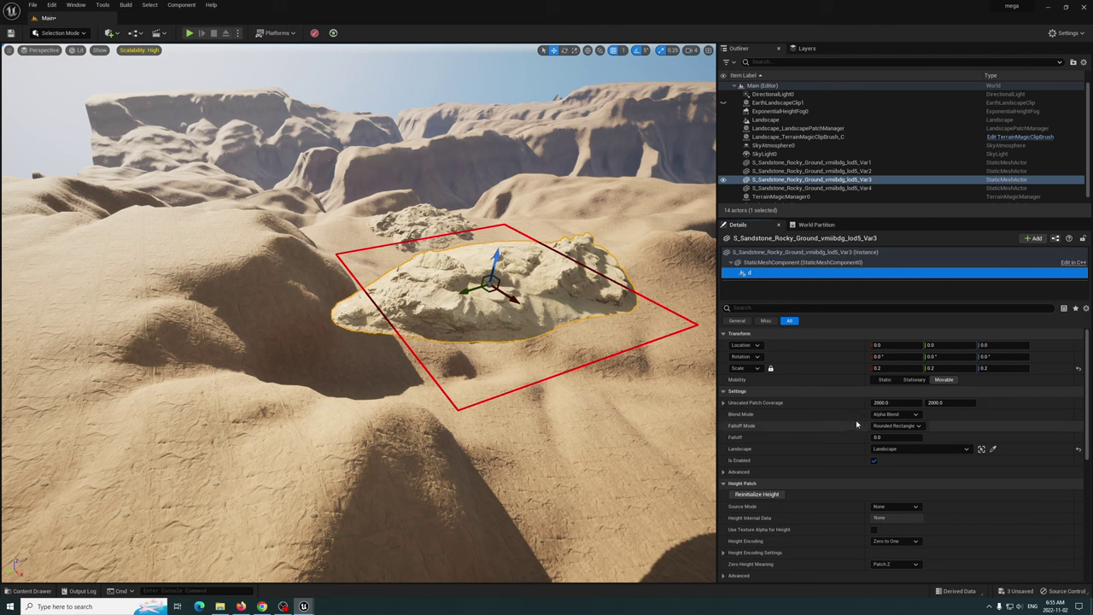
pyautogui.scroll(-4, 856, 423)
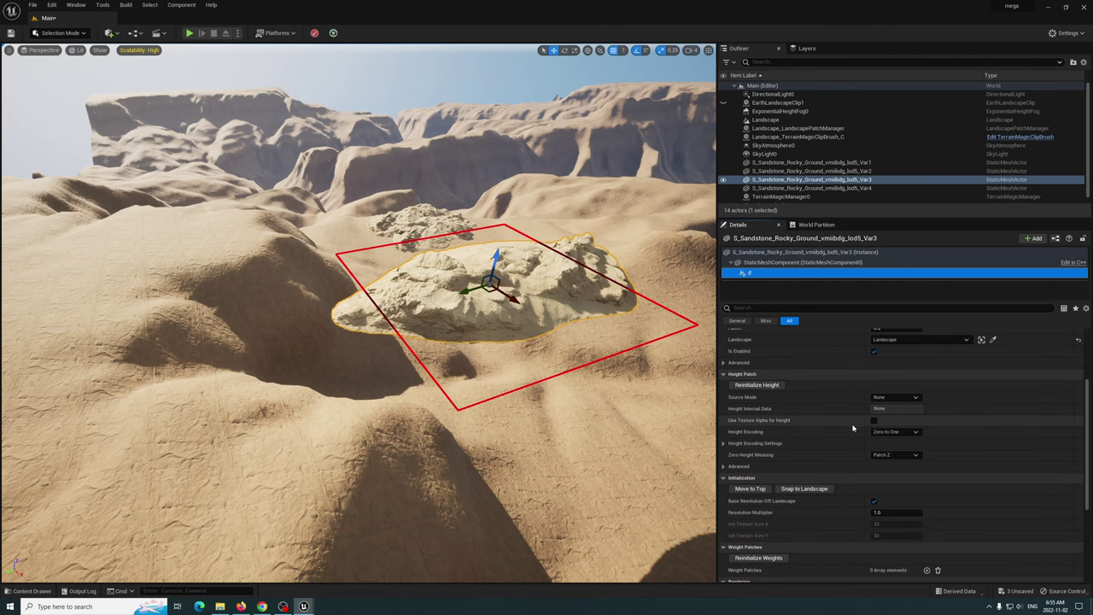
pyautogui.click(807, 490)
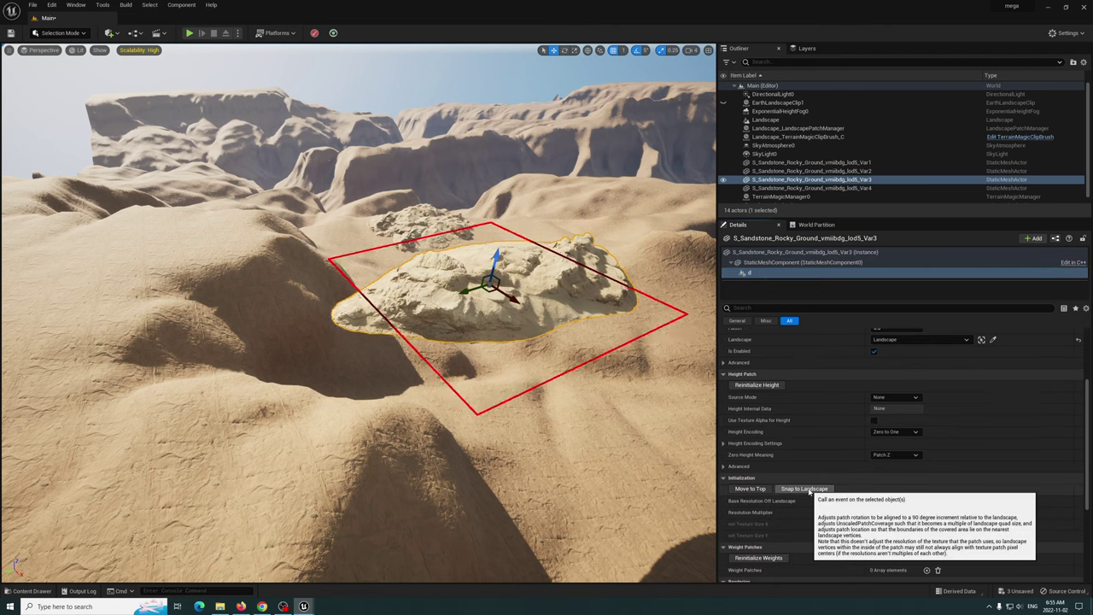
pyautogui.scroll(1, 850, 417)
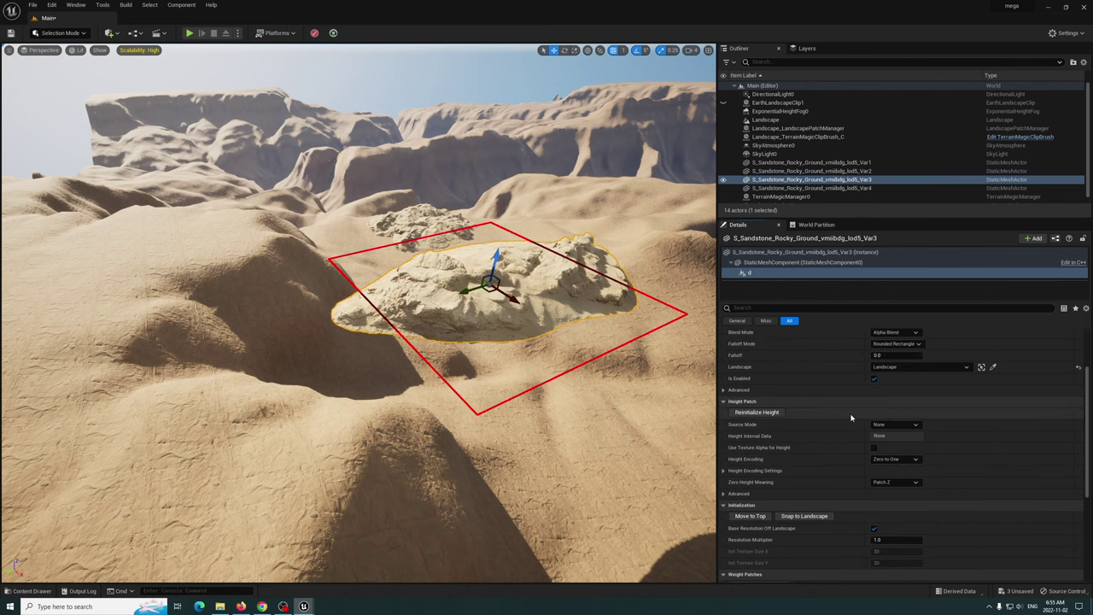
pyautogui.click(757, 413)
pyautogui.moveTo(487, 383); pyautogui.dragTo(370, 418, button='right')
pyautogui.scroll(3, 814, 445)
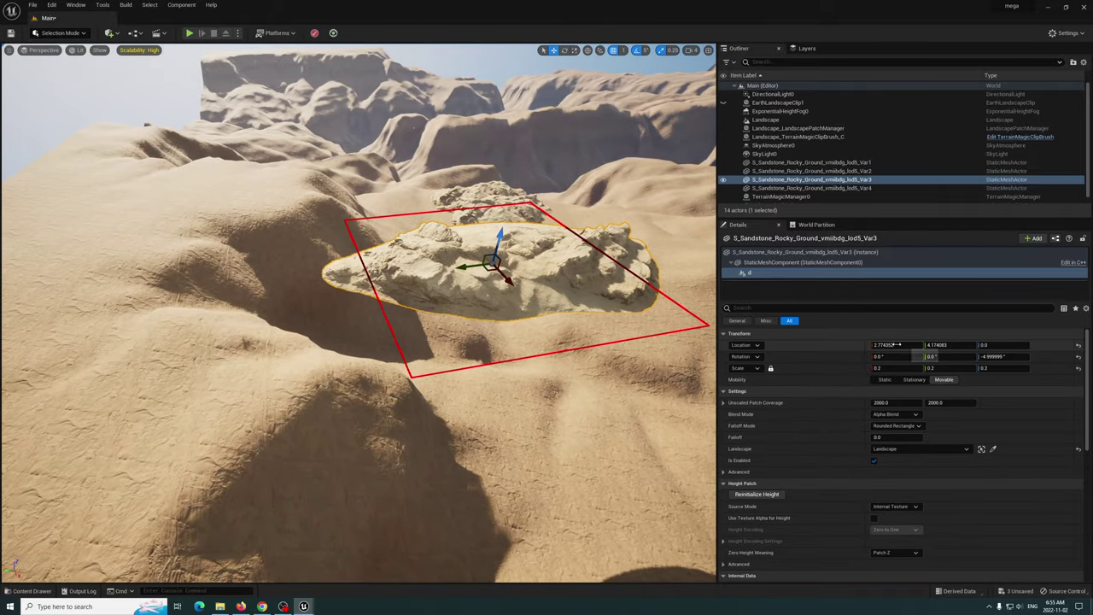
pyautogui.click(884, 402)
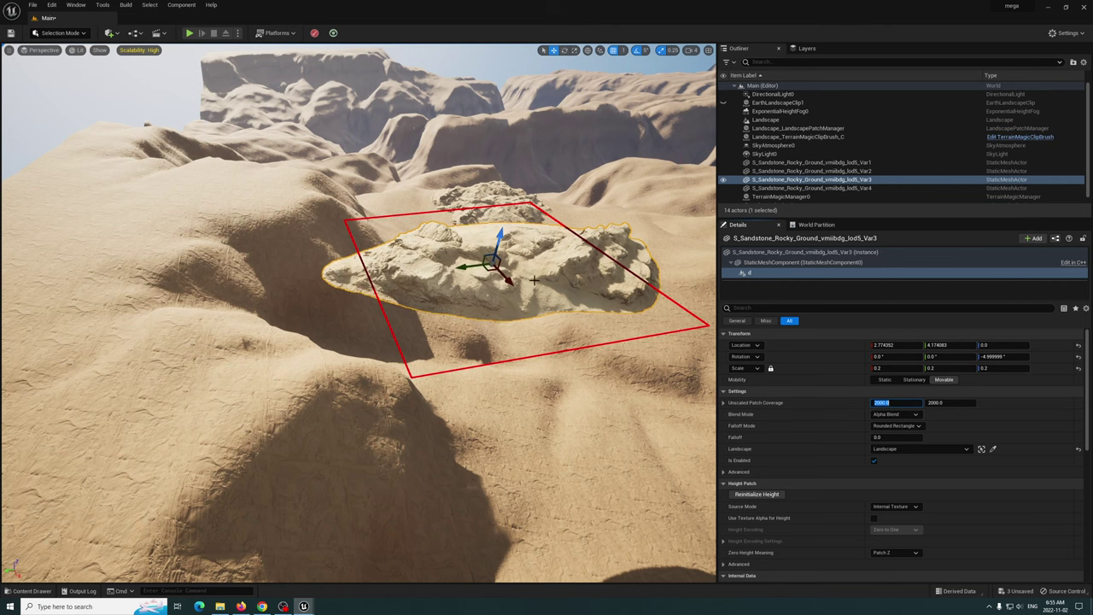
# Rotate the Var3 rock about the vertical axis to about 195° and move it to about Y 18095, Z 5928
pyautogui.click(798, 252)
pyautogui.press('e')
pyautogui.moveTo(503, 280); pyautogui.dragTo(564, 269)
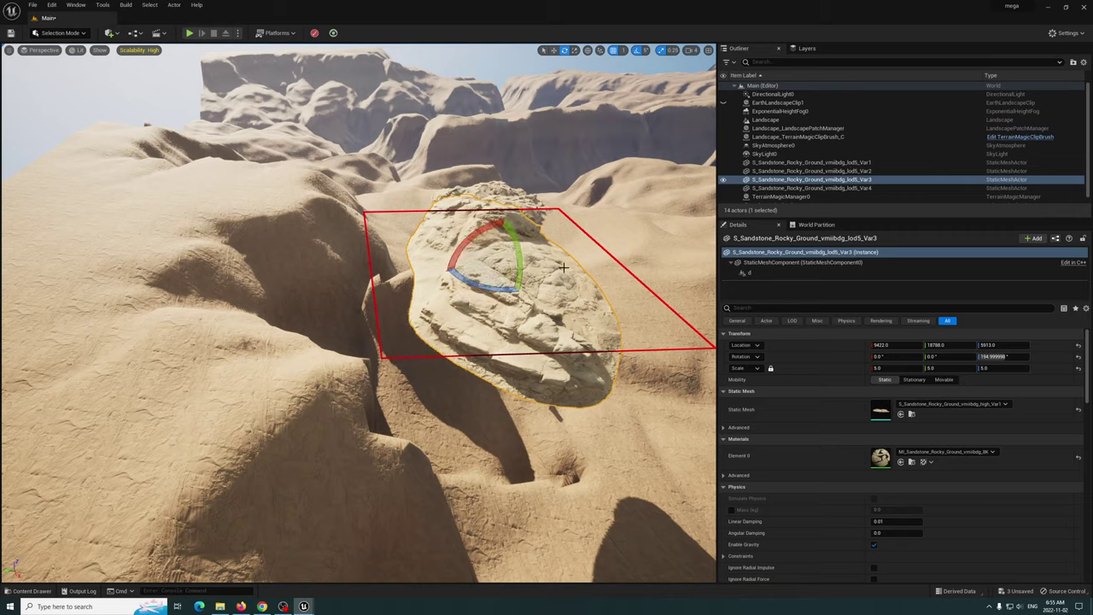
pyautogui.moveTo(476, 268); pyautogui.dragTo(552, 256)
pyautogui.moveTo(552, 256); pyautogui.dragTo(667, 299, button='right')
pyautogui.moveTo(447, 275)
pyautogui.mouseDown(button='right')
pyautogui.moveTo(504, 301)
pyautogui.moveTo(446, 275)
pyautogui.mouseUp(button='right')
pyautogui.moveTo(398, 114); pyautogui.dragTo(437, 103)
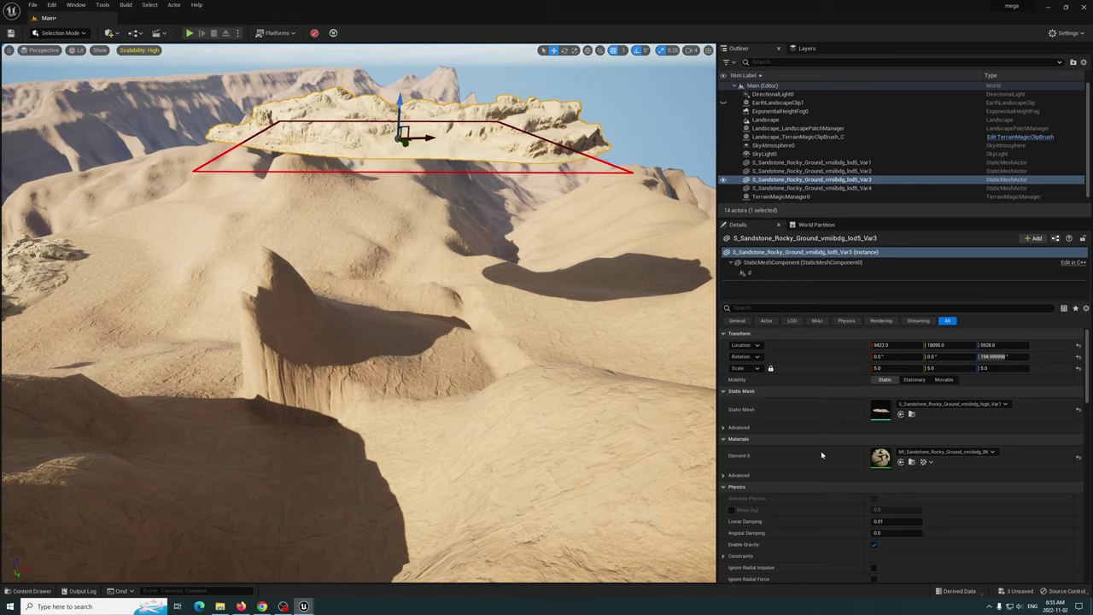
# Set the texture patch's height source mode to Texture Asset
pyautogui.click(774, 273)
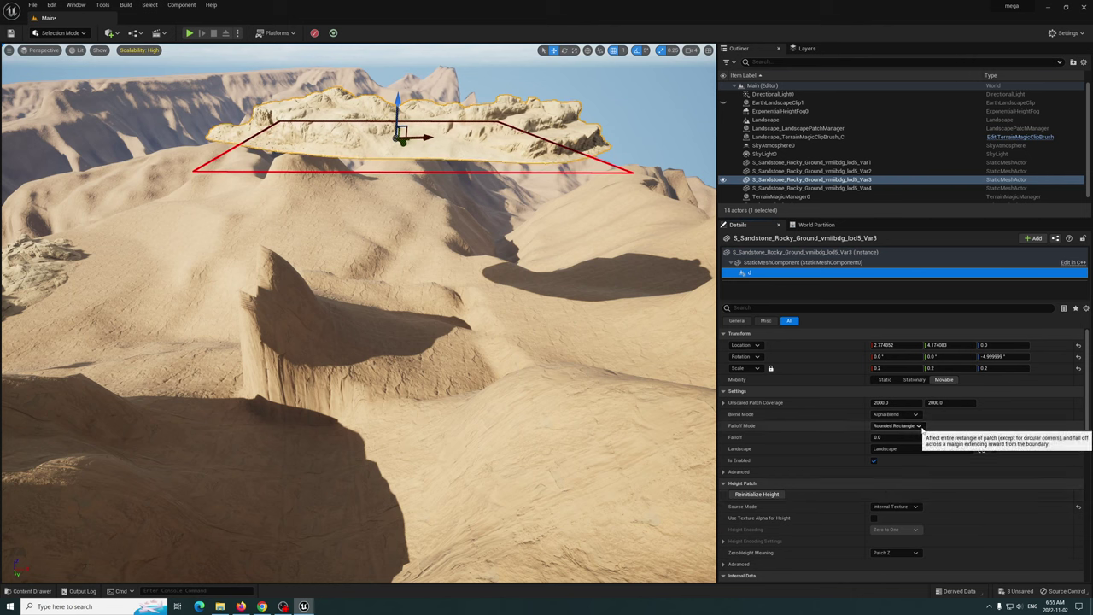
pyautogui.scroll(-3, 926, 478)
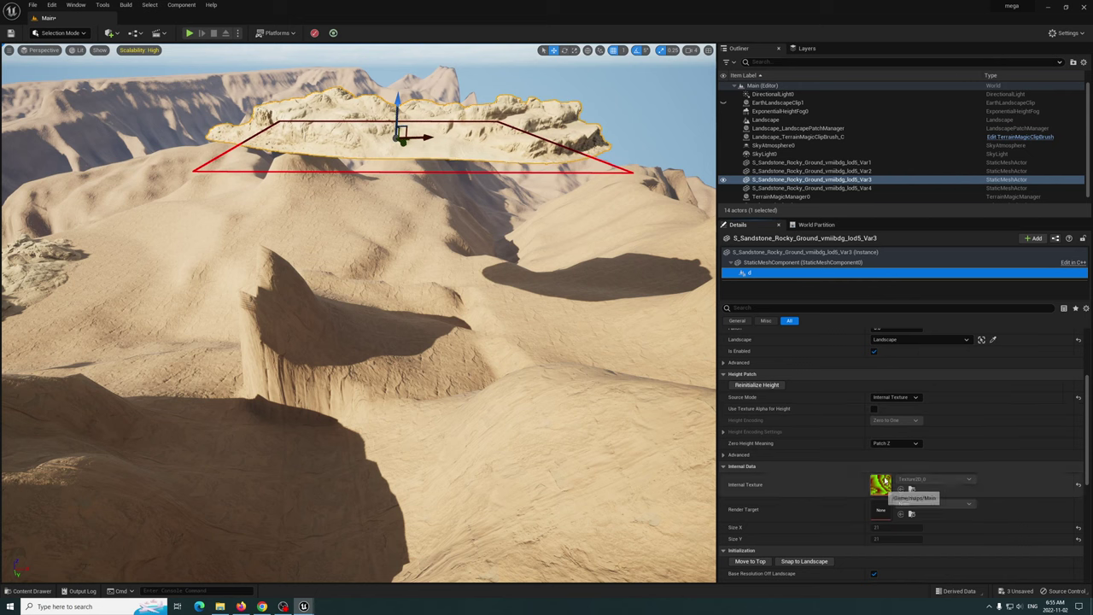
pyautogui.click(912, 398)
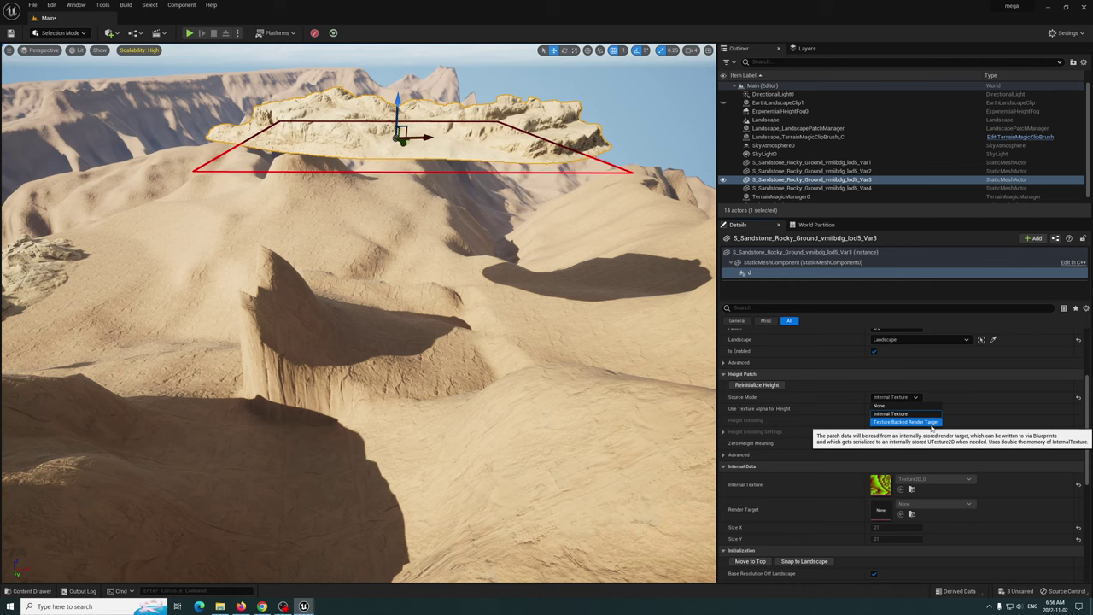
pyautogui.click(925, 431)
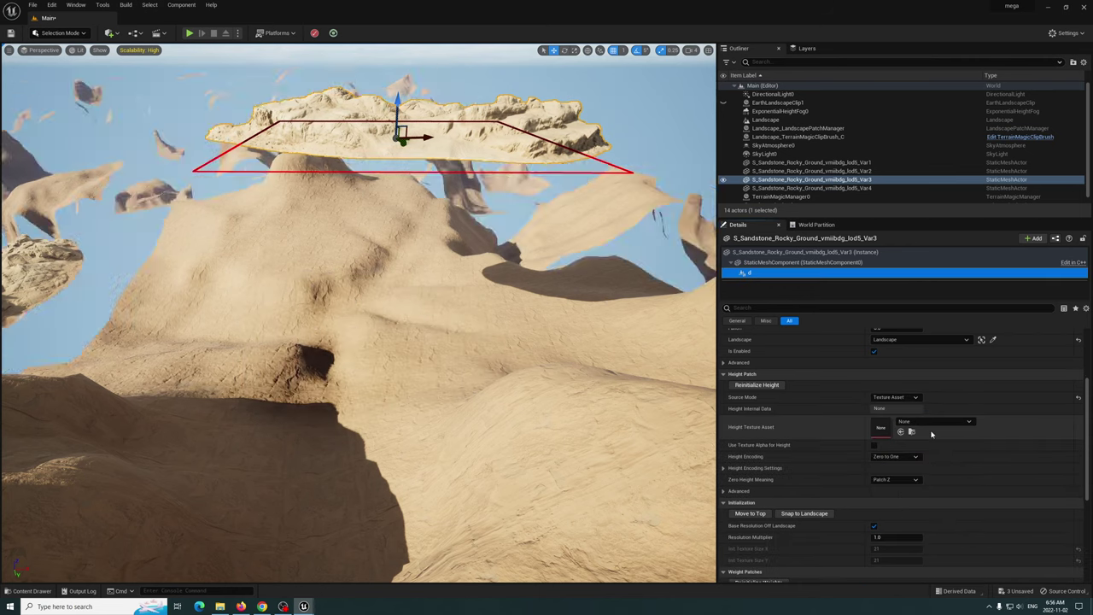
# Assign the OffsetNoiseDistanceFields_ForNormals noise texture as the texture patch's height texture asset
pyautogui.click(927, 421)
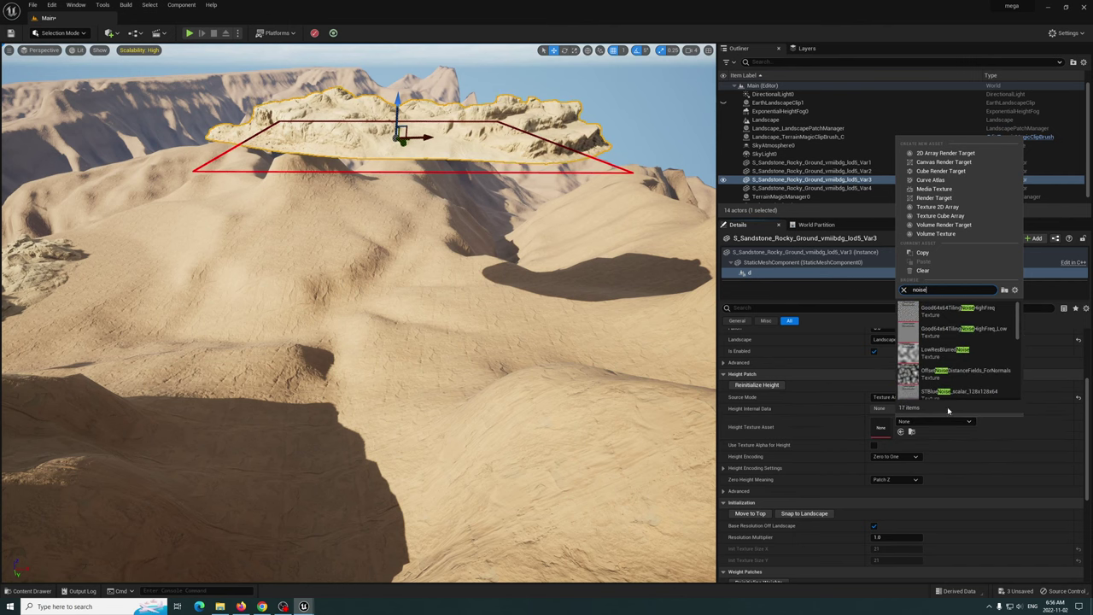
pyautogui.click(908, 372)
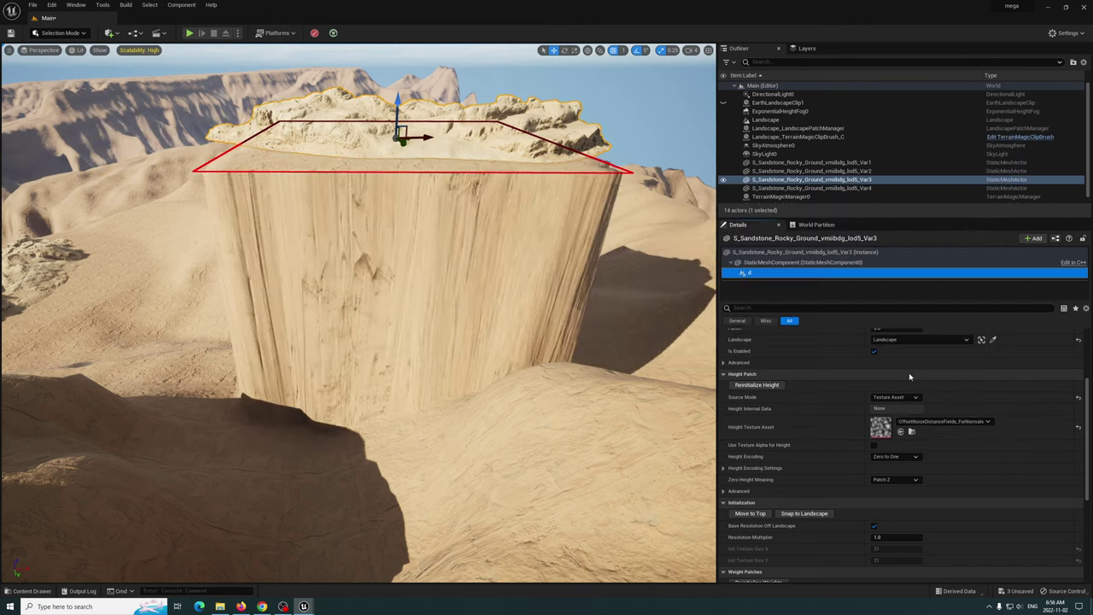
pyautogui.moveTo(459, 251); pyautogui.dragTo(346, 278, button='right')
pyautogui.press('s')
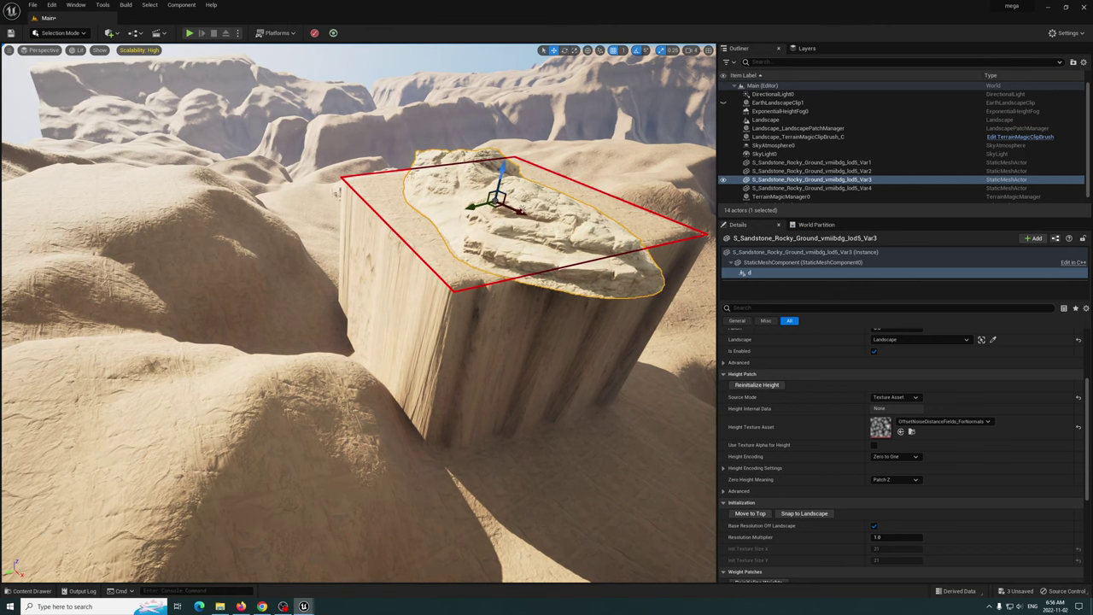
# Move the whole Var3 rock with its texture patch along the Y axis and raise it higher above the landscape
pyautogui.click(744, 252)
pyautogui.moveTo(466, 205); pyautogui.dragTo(402, 216)
pyautogui.moveTo(430, 183); pyautogui.dragTo(426, 118)
pyautogui.moveTo(445, 199); pyautogui.dragTo(658, 288, button='right')
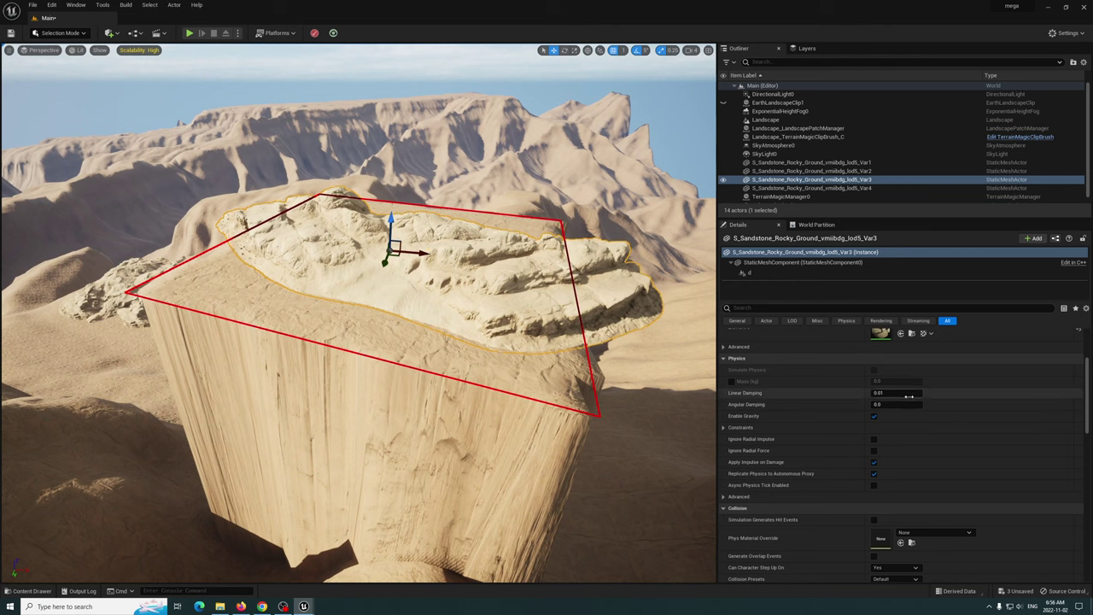
# Set the patch's height texture asset to LowResBlurredNoise and lower the patch to about Z -151.4 relative to the rock
pyautogui.click(769, 273)
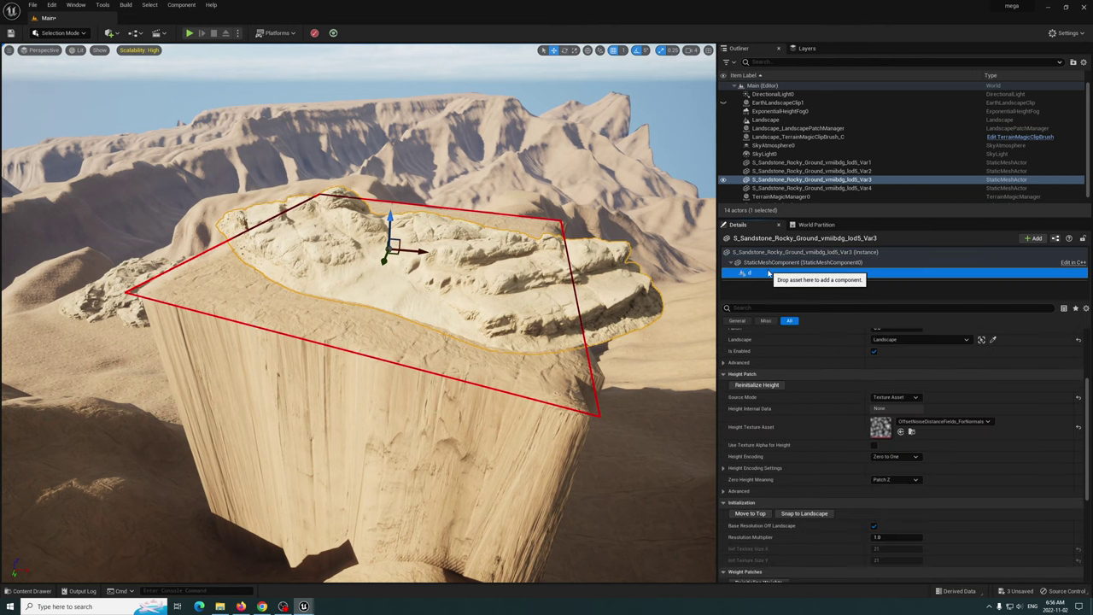
pyautogui.click(916, 457)
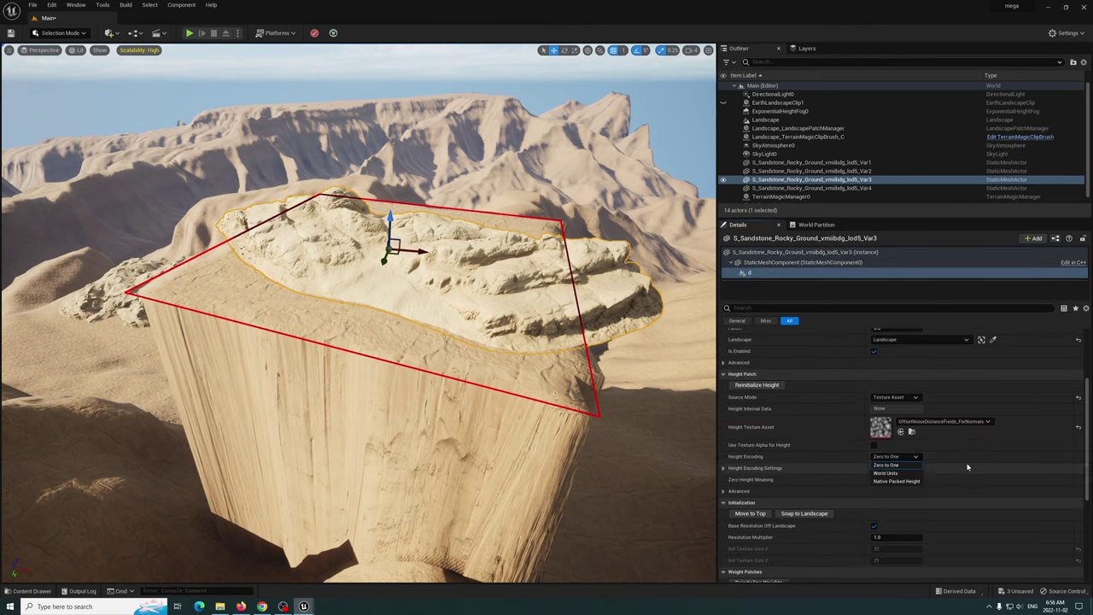
pyautogui.click(943, 422)
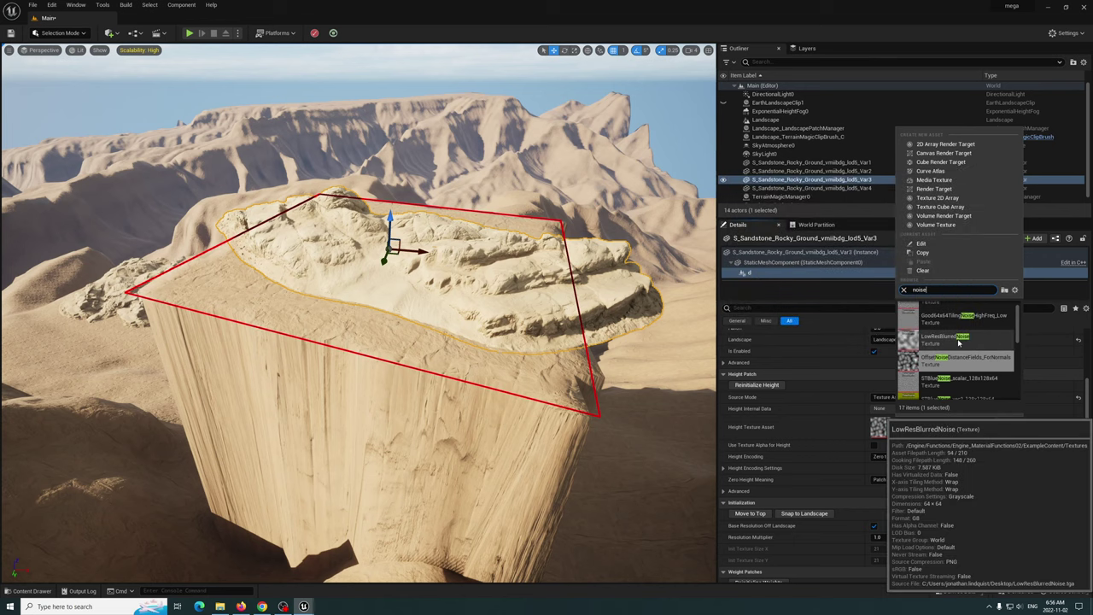
pyautogui.click(954, 341)
pyautogui.moveTo(390, 220); pyautogui.dragTo(460, 341)
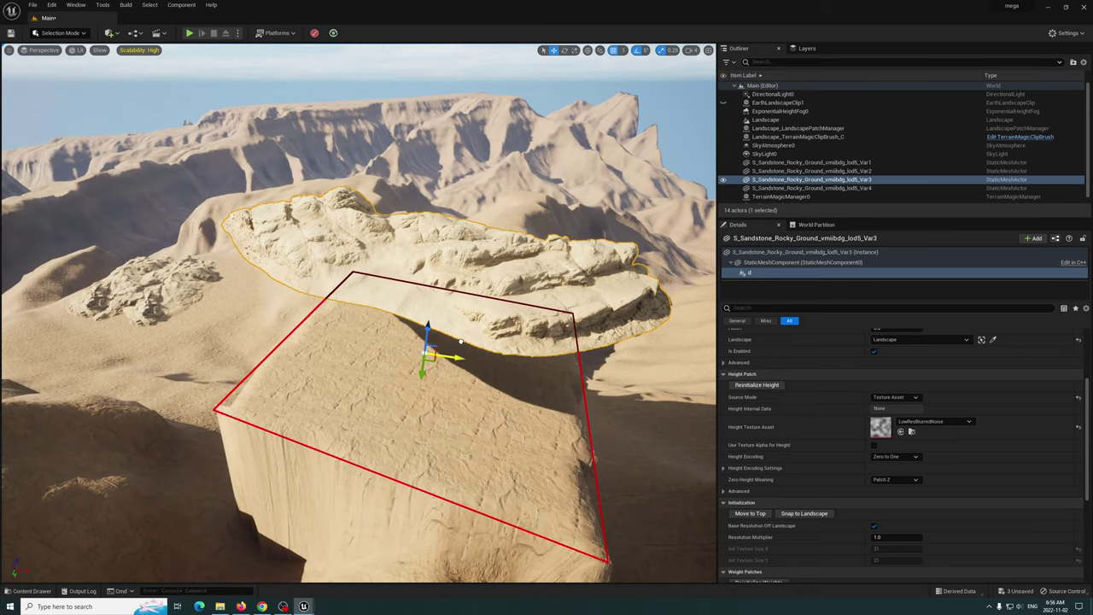
# Set the patch's falloff mode to Circle and raise the patch to about Z -3.6 relative to the rock
pyautogui.scroll(4, 956, 444)
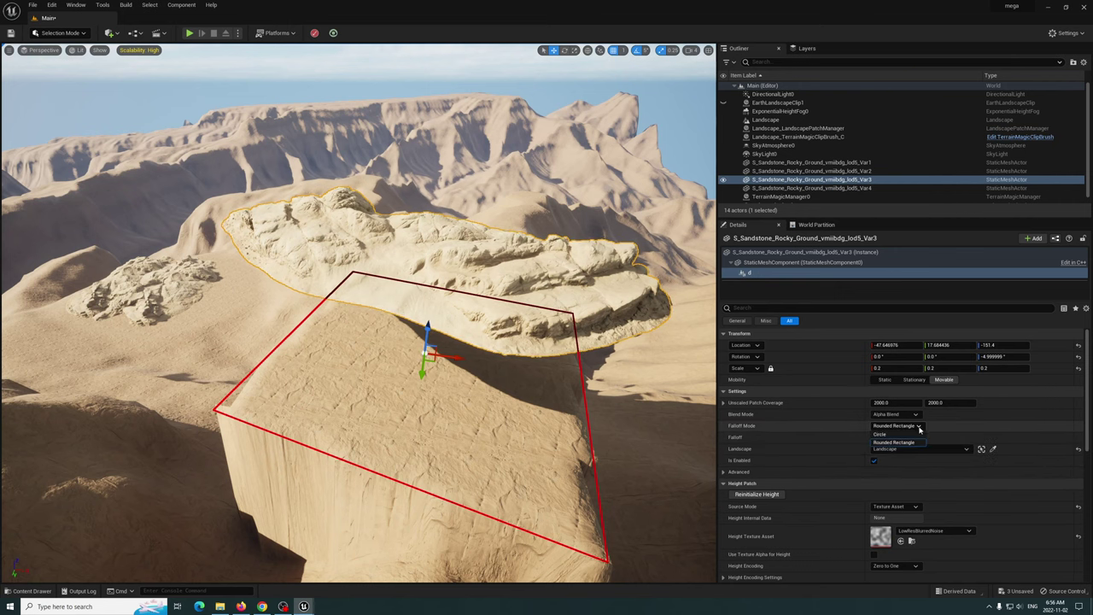
pyautogui.click(891, 435)
pyautogui.moveTo(397, 330)
pyautogui.mouseDown(button='right')
pyautogui.moveTo(432, 324)
pyautogui.moveTo(432, 335)
pyautogui.moveTo(397, 330)
pyautogui.mouseUp(button='right')
pyautogui.moveTo(411, 328); pyautogui.dragTo(415, 253)
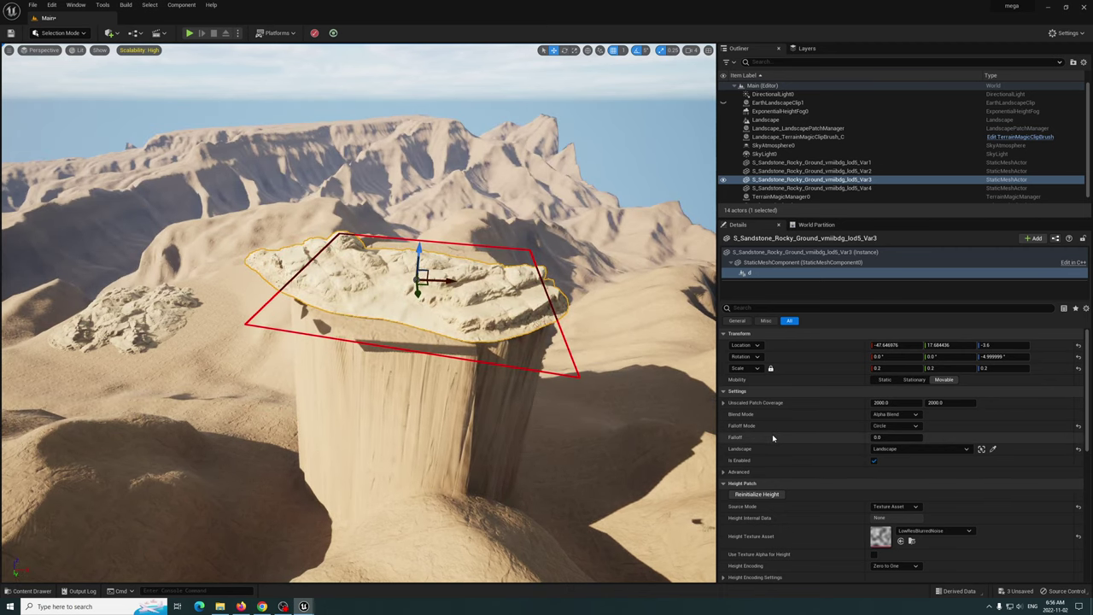
# Expand the patch's height encoding settings, reinitialize its height, and set the source mode to Internal Texture
pyautogui.scroll(-2, 922, 516)
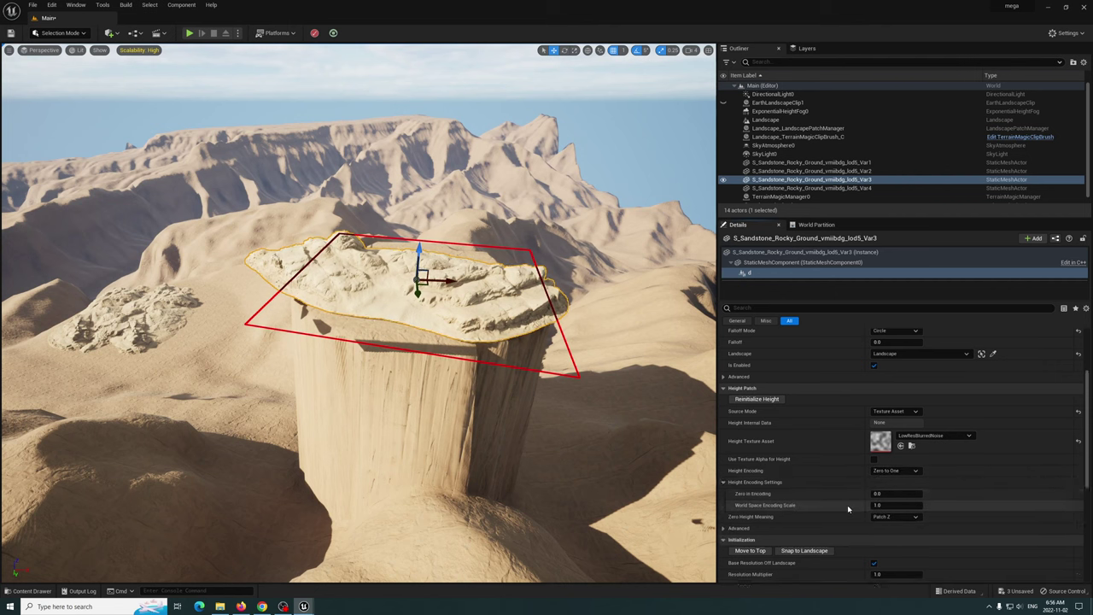
pyautogui.click(888, 482)
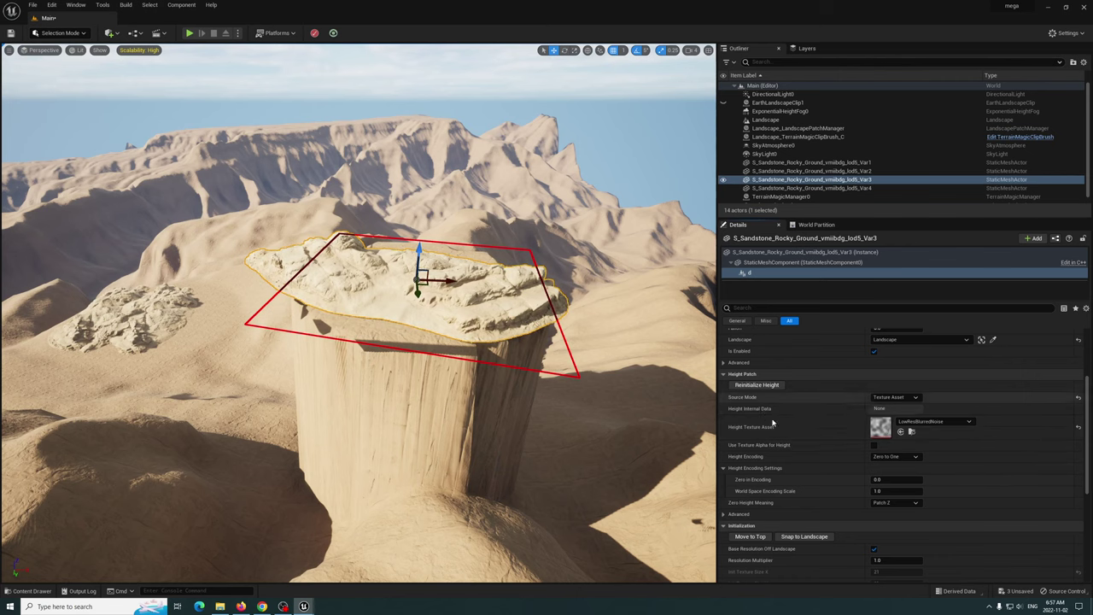
pyautogui.click(771, 386)
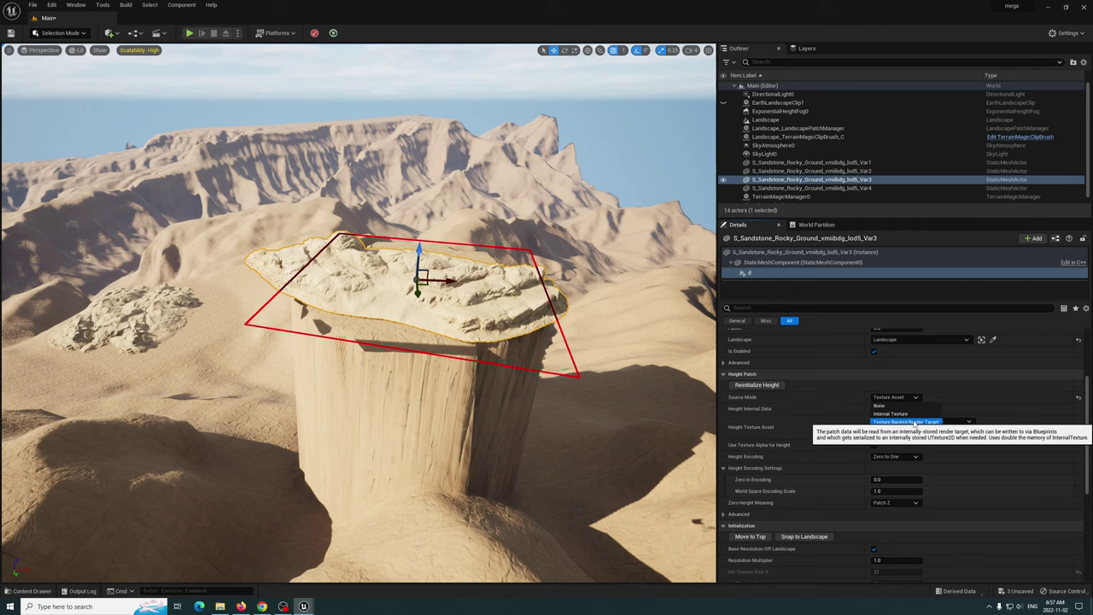
pyautogui.click(904, 414)
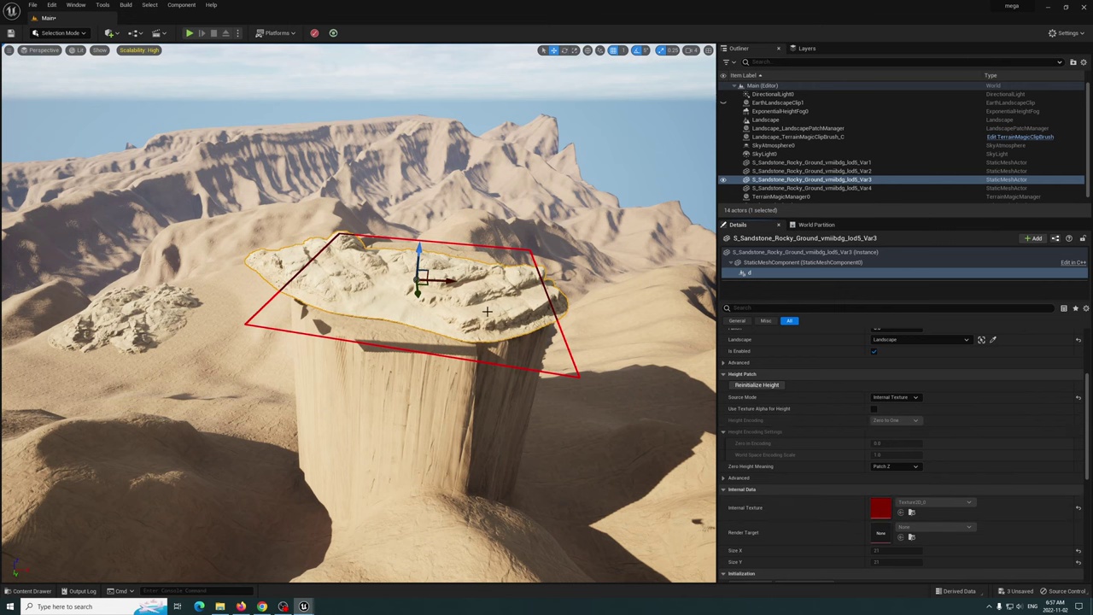
pyautogui.scroll(5, 802, 334)
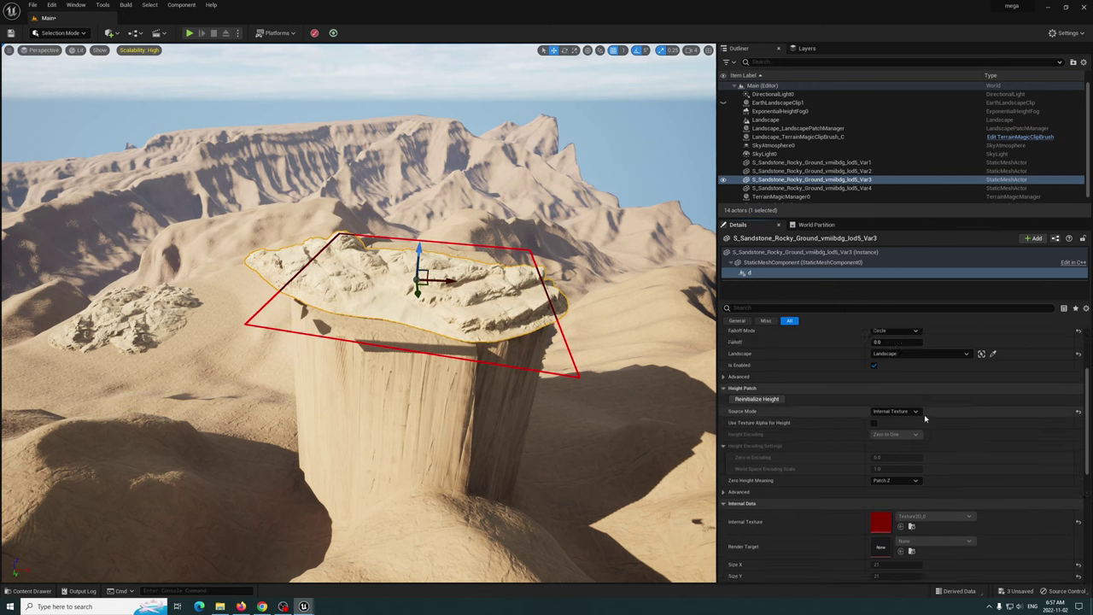
# Select the Var1, Var2 and Var4 sandstone rocks together and move them vertically to about Z 3548
pyautogui.click(780, 253)
pyautogui.moveTo(559, 369); pyautogui.dragTo(478, 380, button='right')
pyautogui.press('w')
pyautogui.click(431, 345)
pyautogui.keyDown('shift'); pyautogui.click(371, 320); pyautogui.keyUp('shift')
pyautogui.press('w')
pyautogui.press('a')
pyautogui.moveTo(401, 341); pyautogui.dragTo(400, 327, button='right')
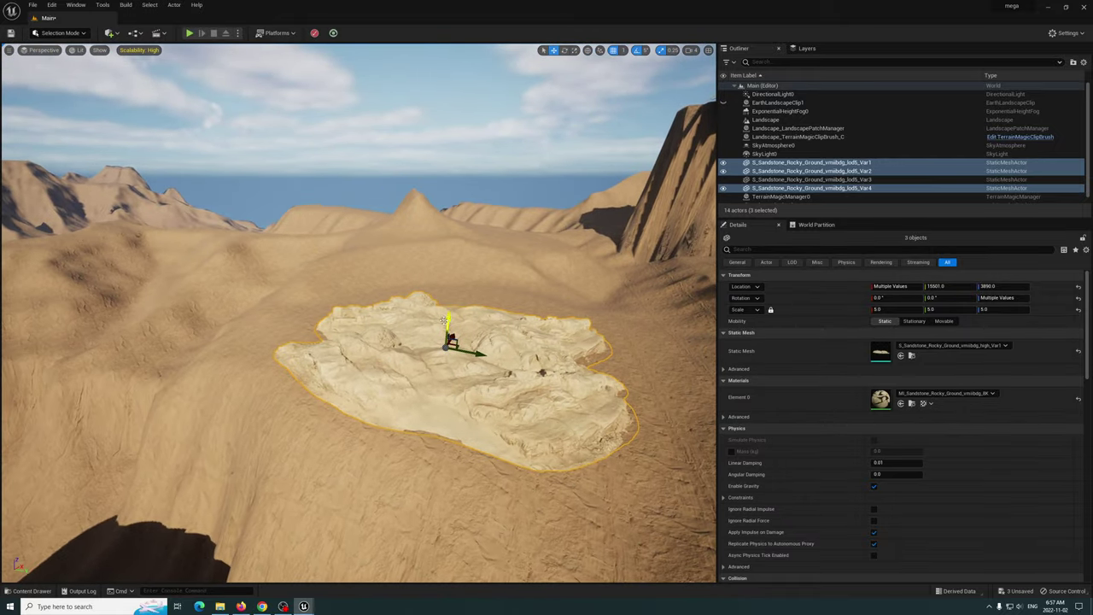
pyautogui.moveTo(444, 321); pyautogui.dragTo(446, 352)
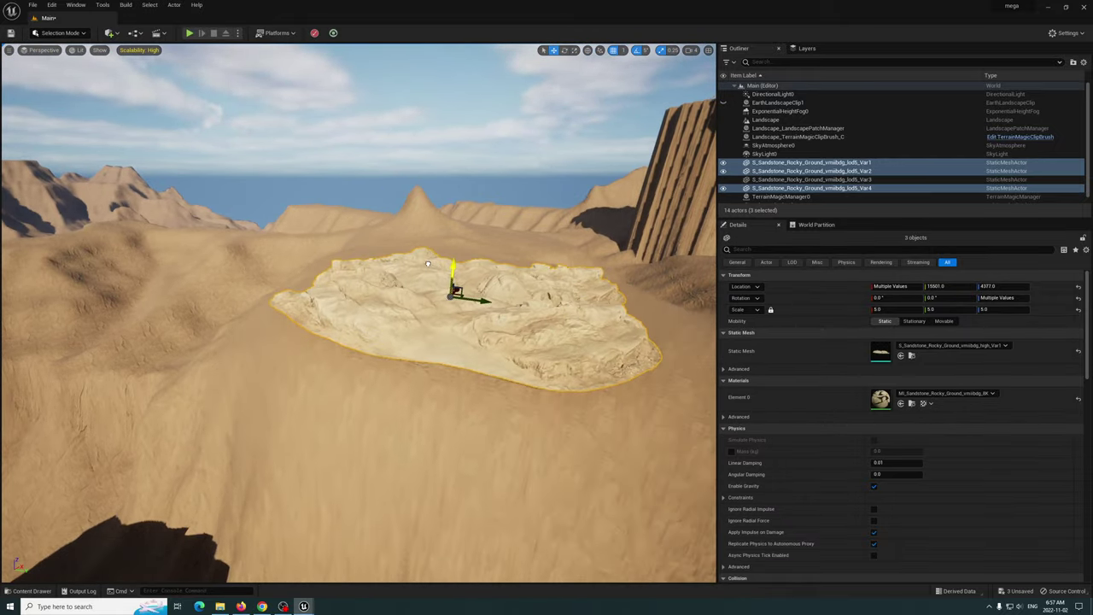
pyautogui.press('d')
pyautogui.moveTo(568, 312)
pyautogui.mouseDown(button='right')
pyautogui.moveTo(427, 354)
pyautogui.moveTo(534, 345)
pyautogui.moveTo(581, 324)
pyautogui.mouseUp(button='right')
pyautogui.press('w')
pyautogui.press('a')
pyautogui.moveTo(636, 290); pyautogui.dragTo(531, 301, button='right')
pyautogui.press('s')
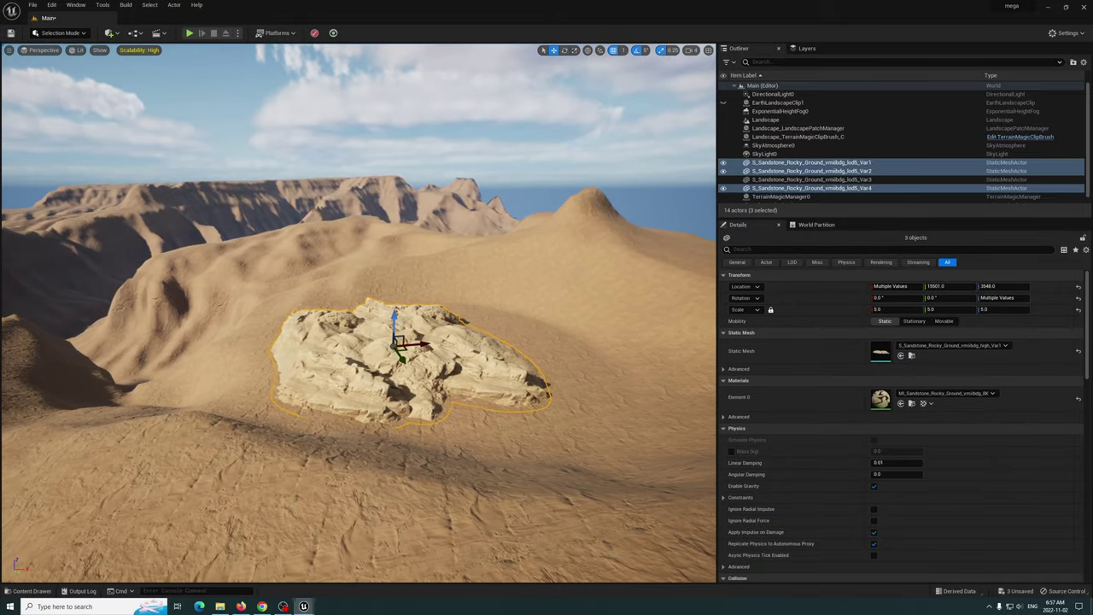